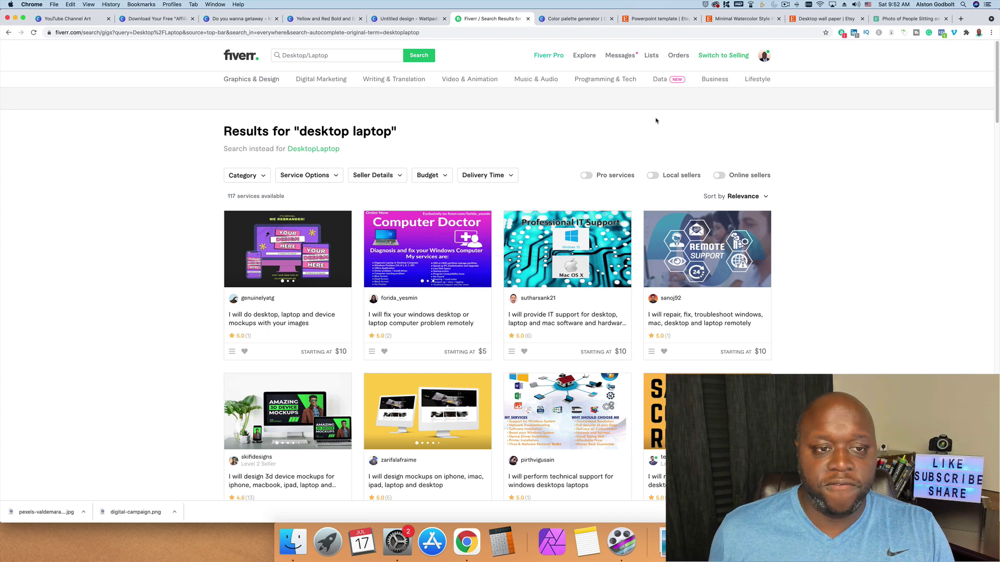
Search Fiverr for 'logo design', scroll down through the results and back up
click(361, 57)
key(super+c)
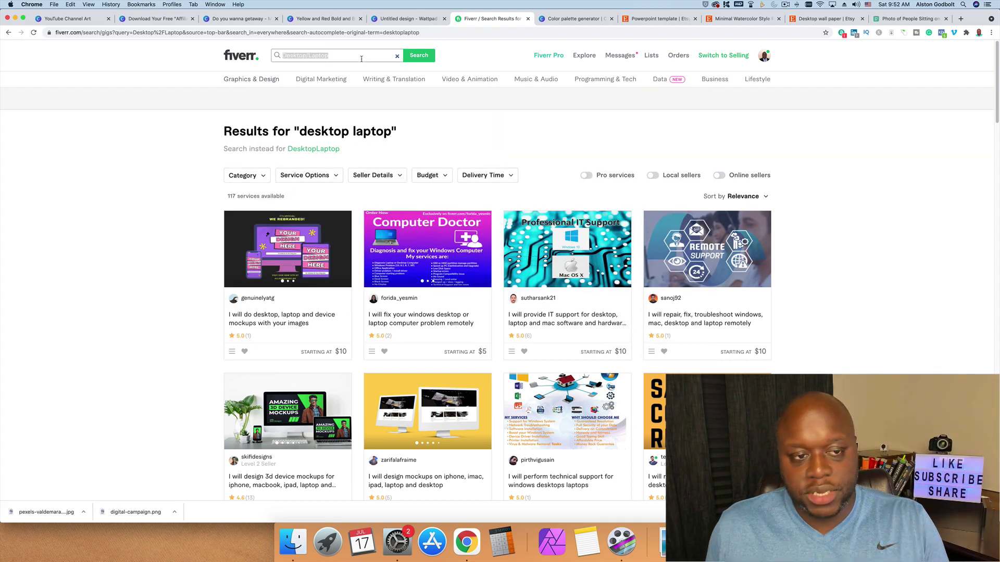
text(logo design)
key(Return)
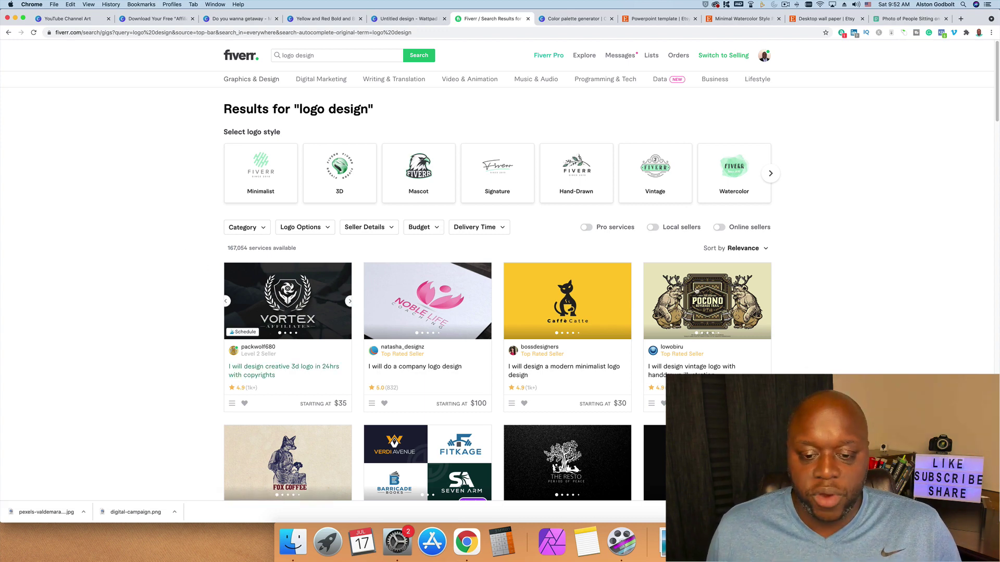
scroll(826, 300, down, 3)
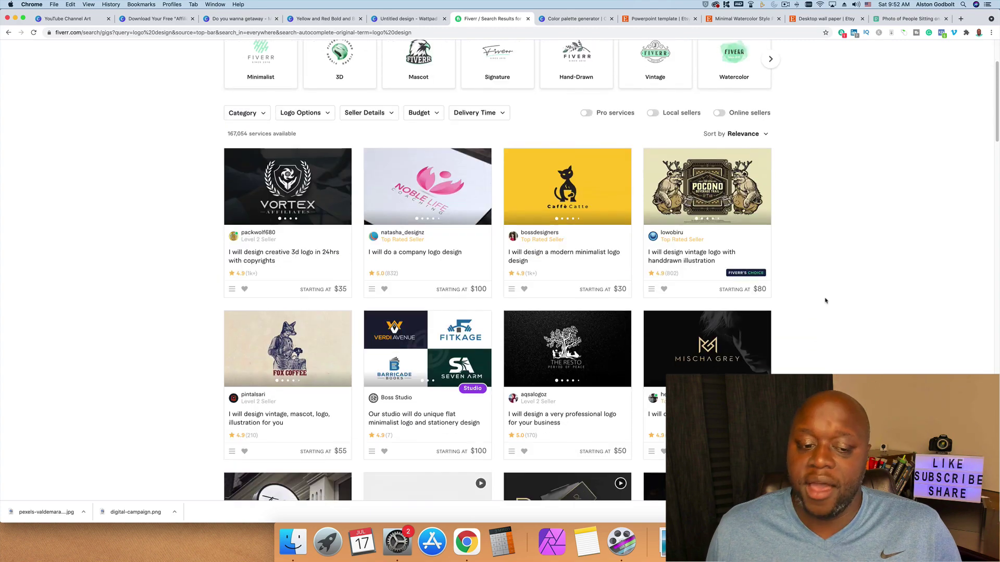
scroll(825, 301, down, 3)
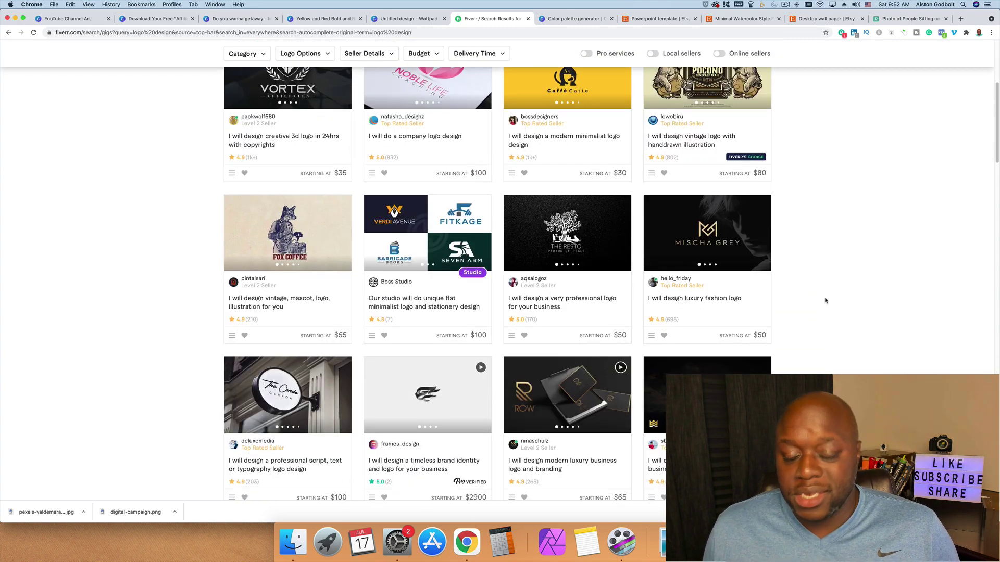
scroll(826, 300, down, 1)
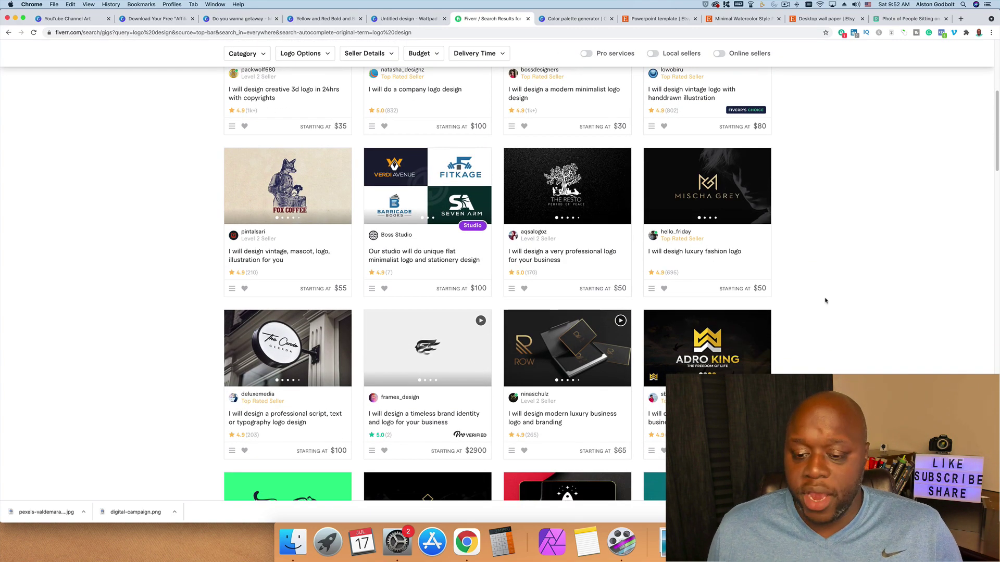
scroll(825, 301, up, 7)
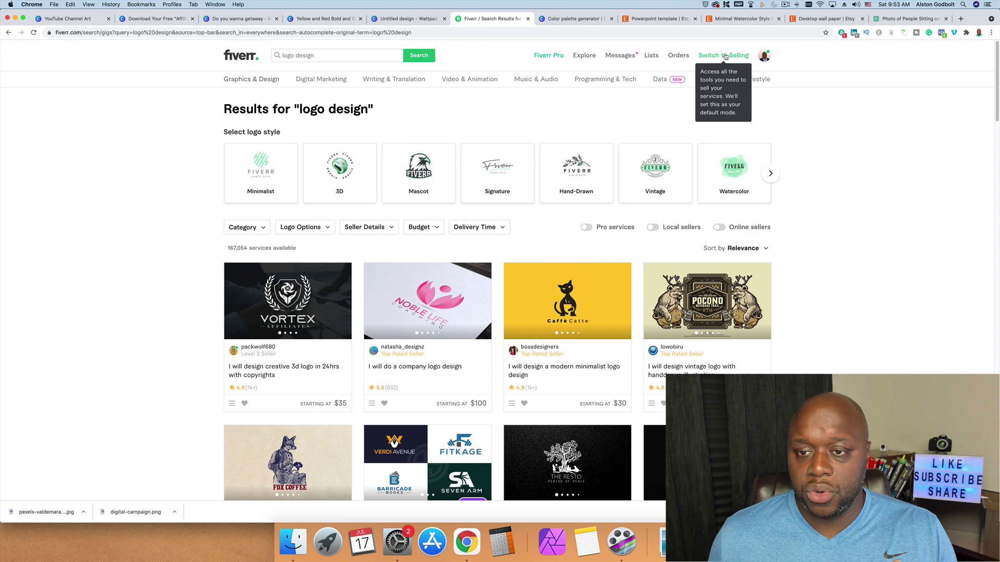
Briefly enter seller mode, then return to buying and search for Desktop/Laptop services
click(738, 59)
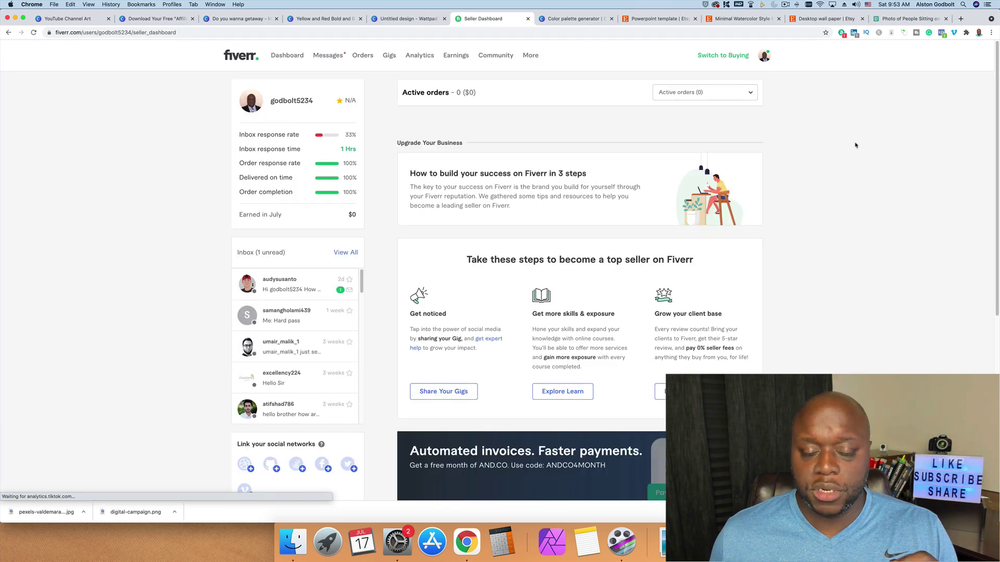
click(536, 59)
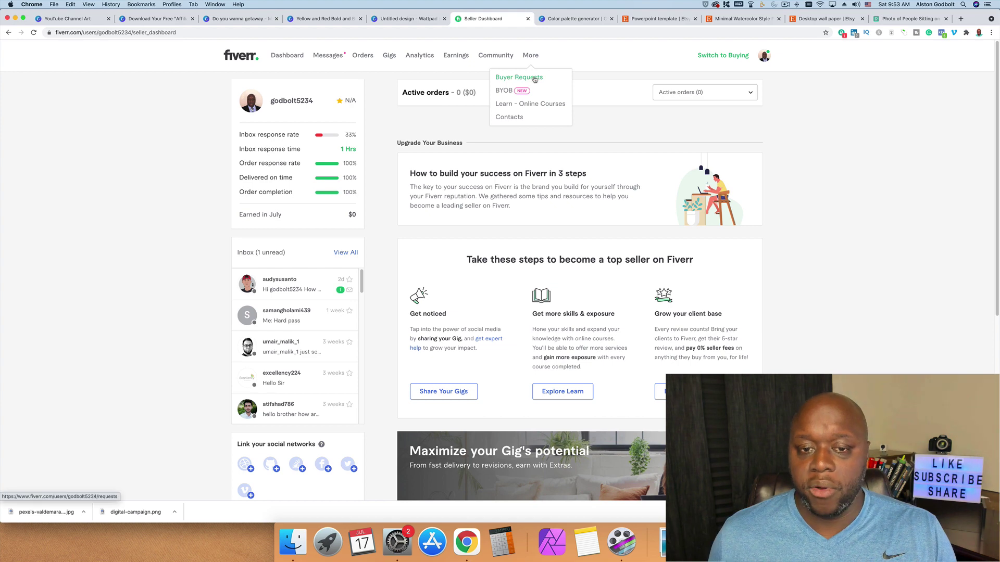
click(732, 57)
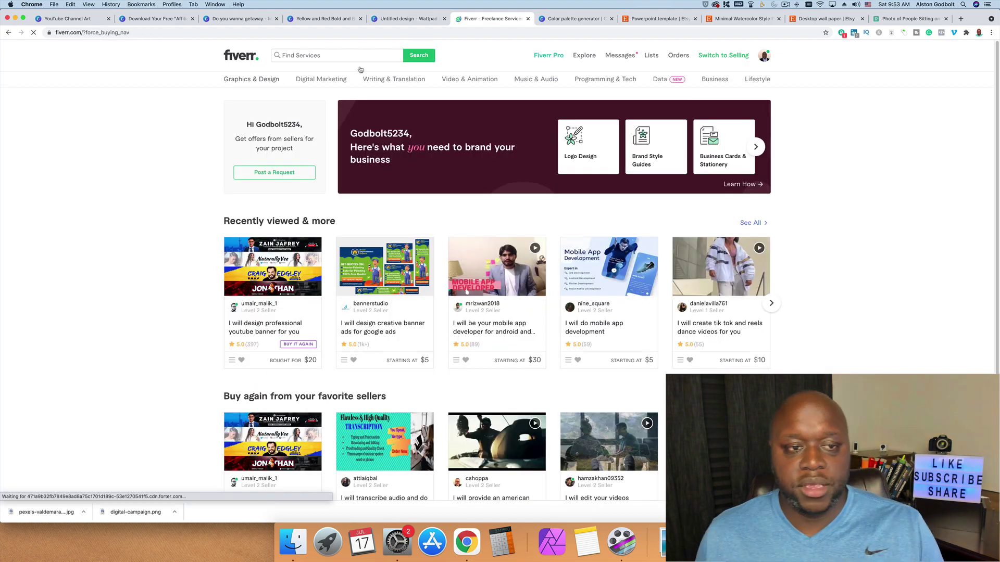
click(314, 56)
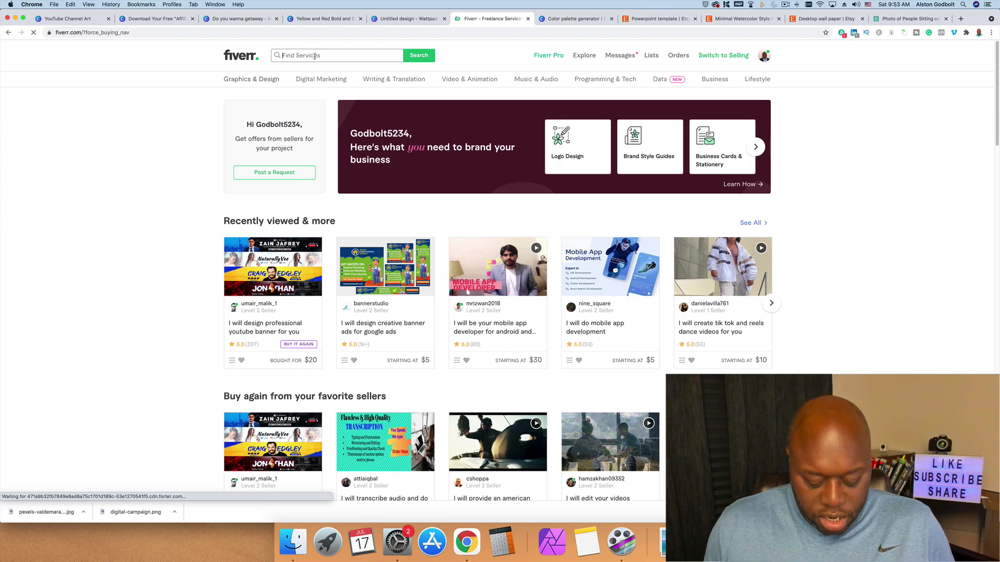
key(super+v)
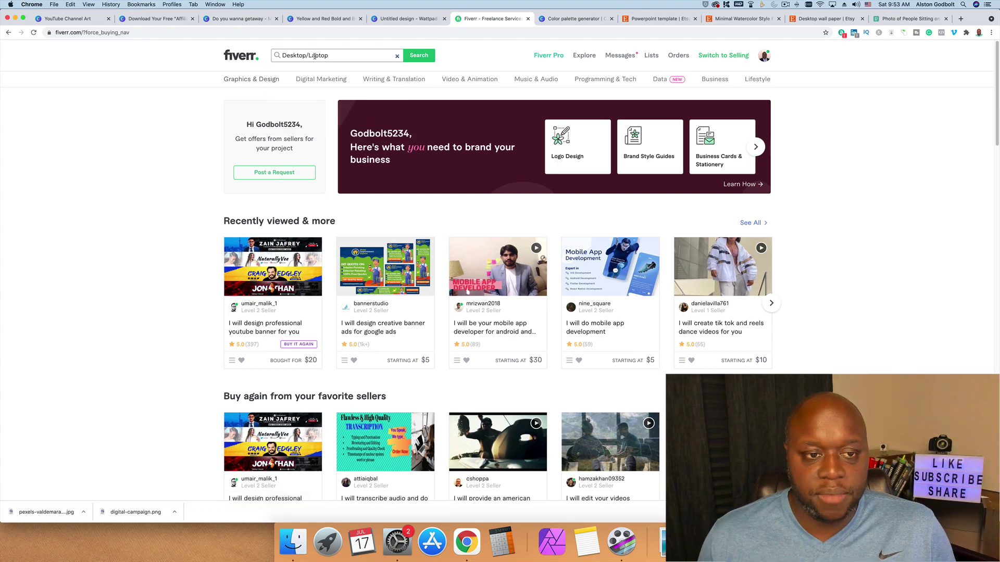
key(Return)
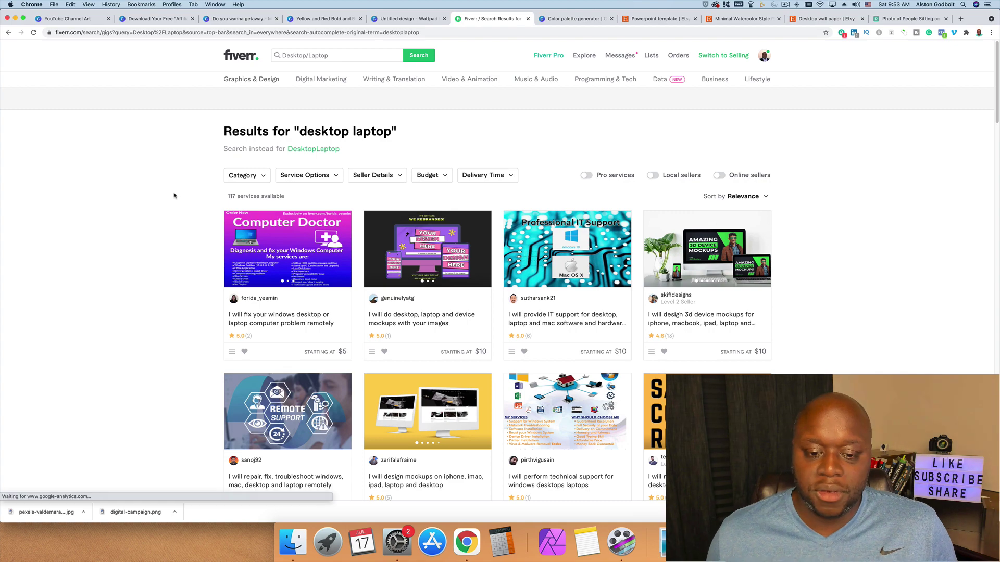
scroll(174, 195, down, 4)
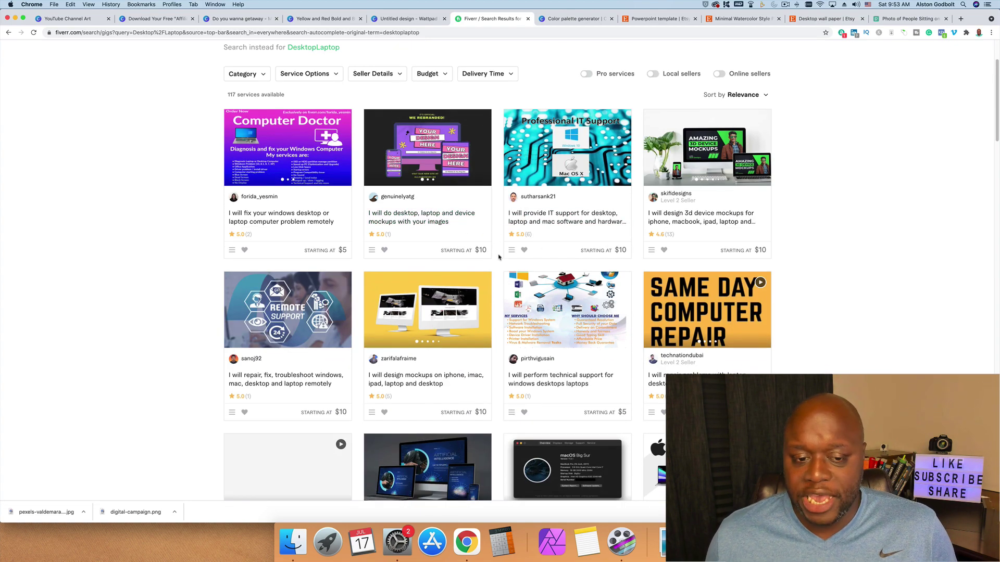
scroll(804, 219, up, 4)
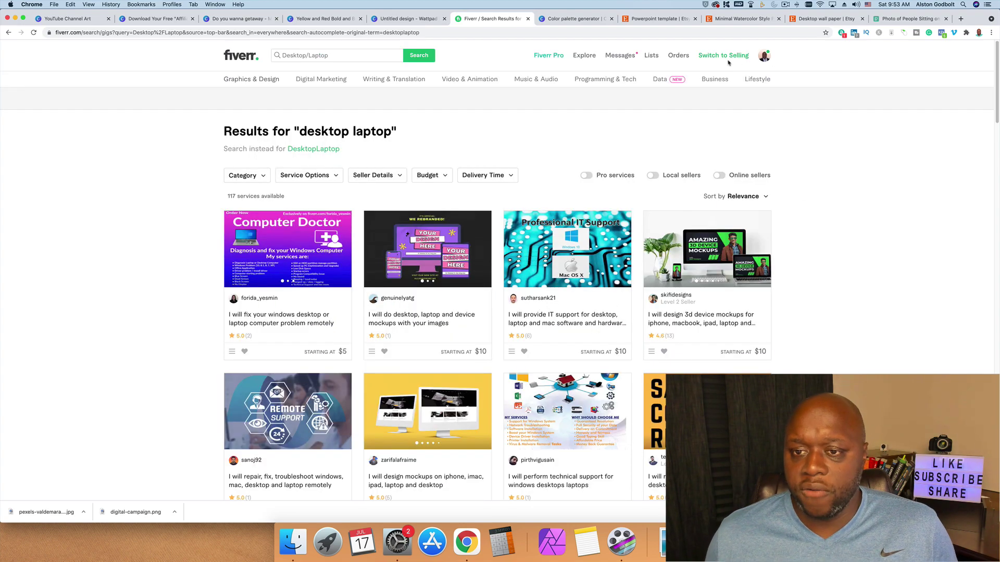
Switch back to selling and open Buyer Requests from the More menu
click(726, 56)
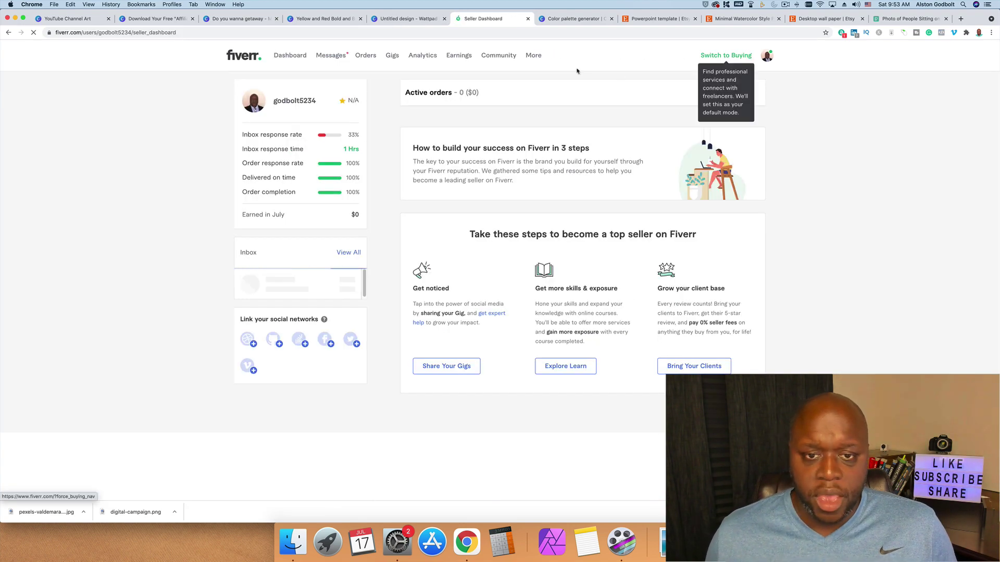
click(531, 57)
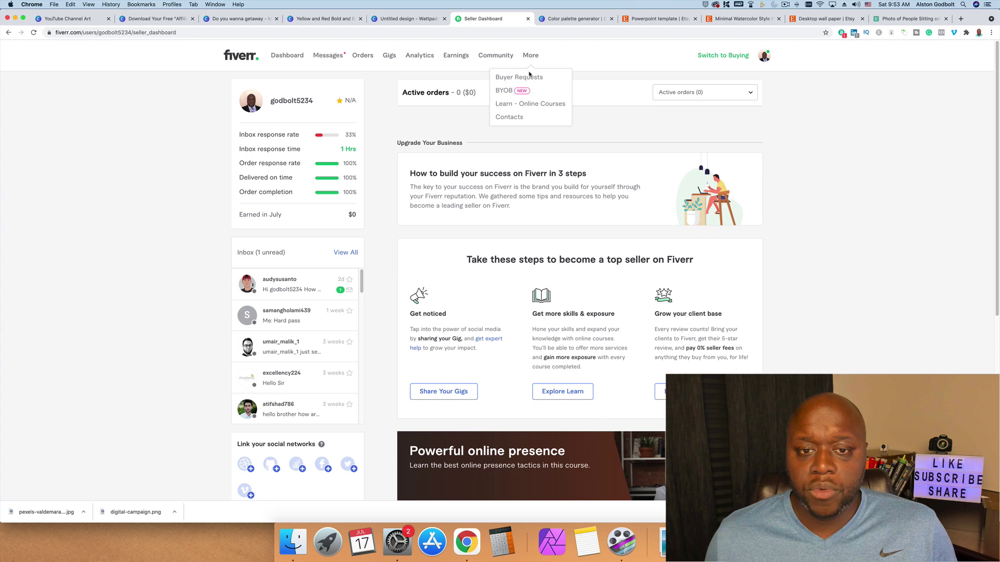
click(529, 78)
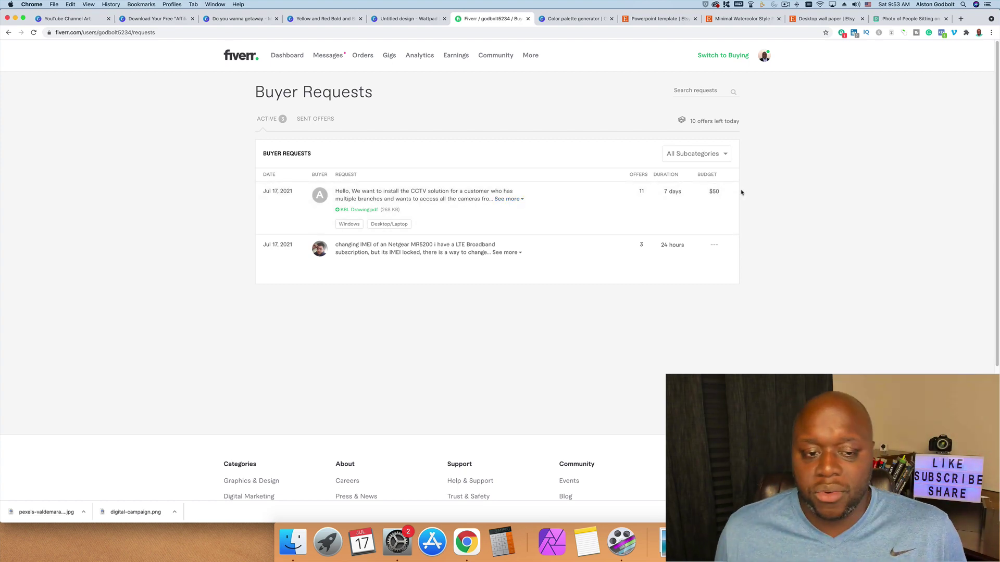
Expand the full CCTV request, highlight part of the IMEI request, then switch to buying
click(513, 199)
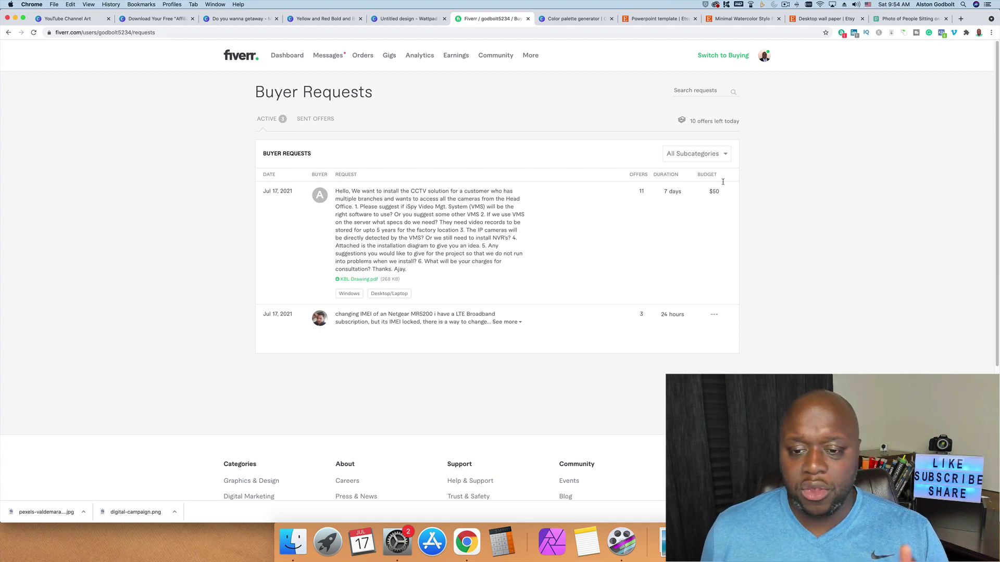
mouse_move(661, 207)
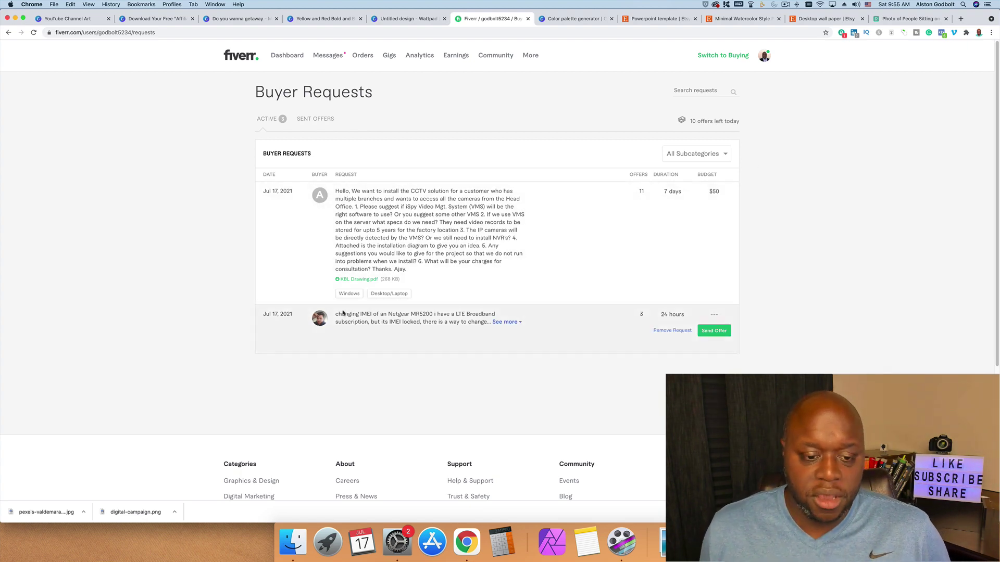
drag(343, 315, 481, 323)
click(823, 255)
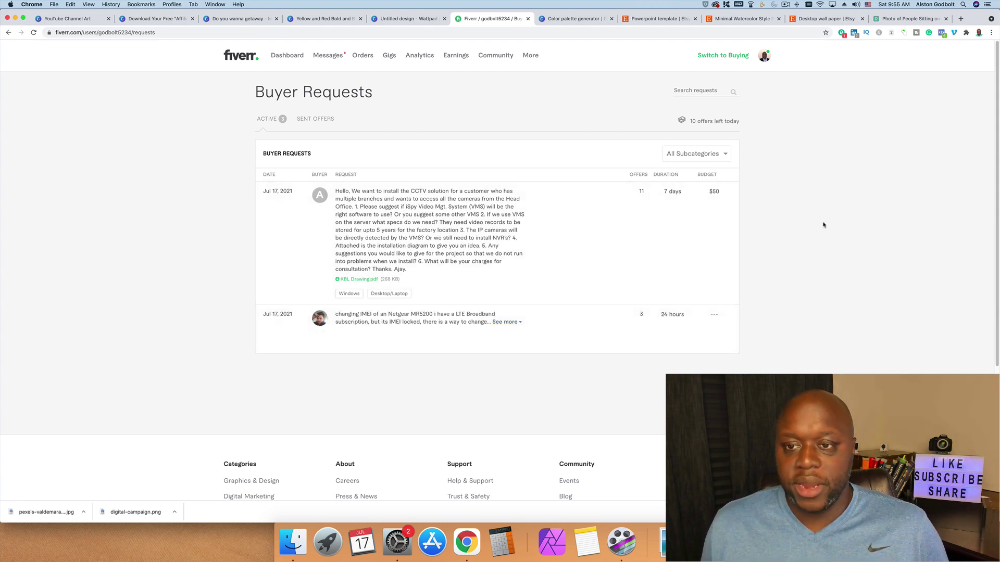
click(724, 55)
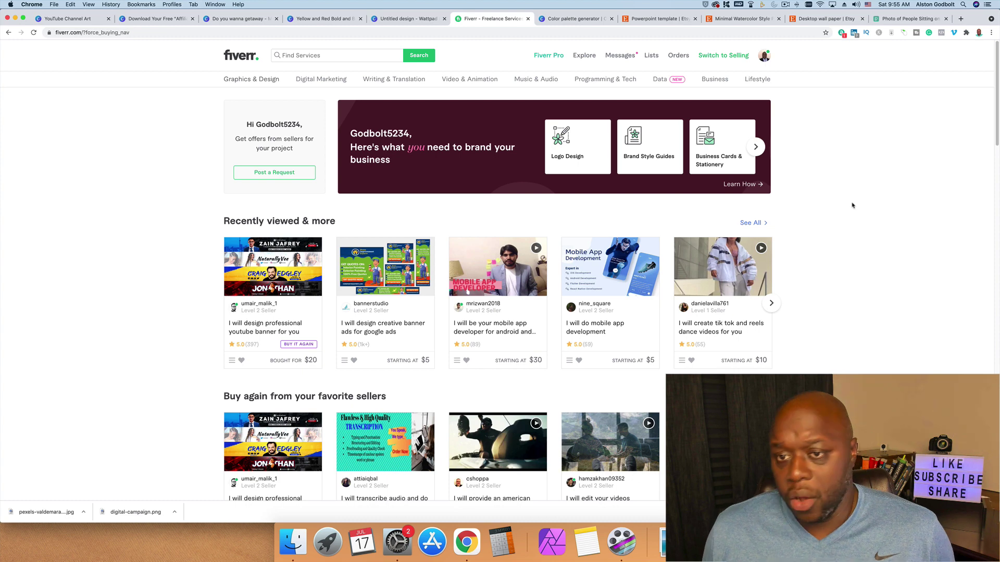
Start a new custom request from the account menu, describing it as 'Someone to create a logo'
click(765, 56)
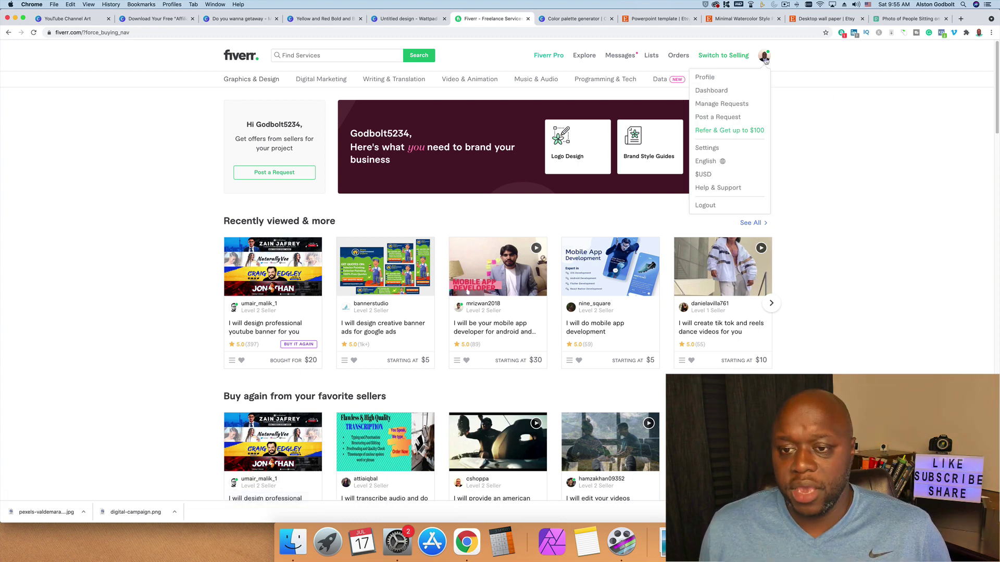
click(727, 103)
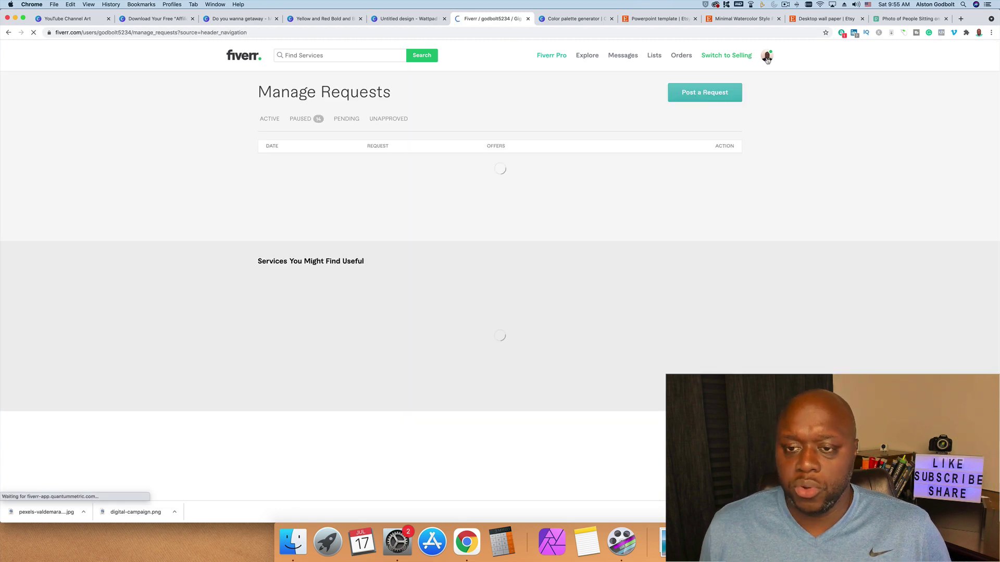
click(766, 58)
click(758, 121)
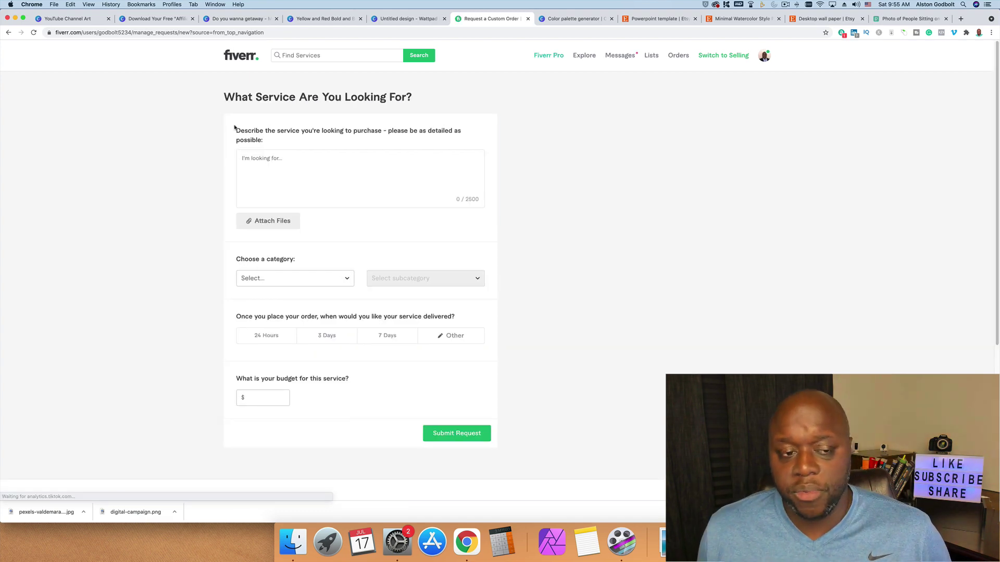
click(253, 158)
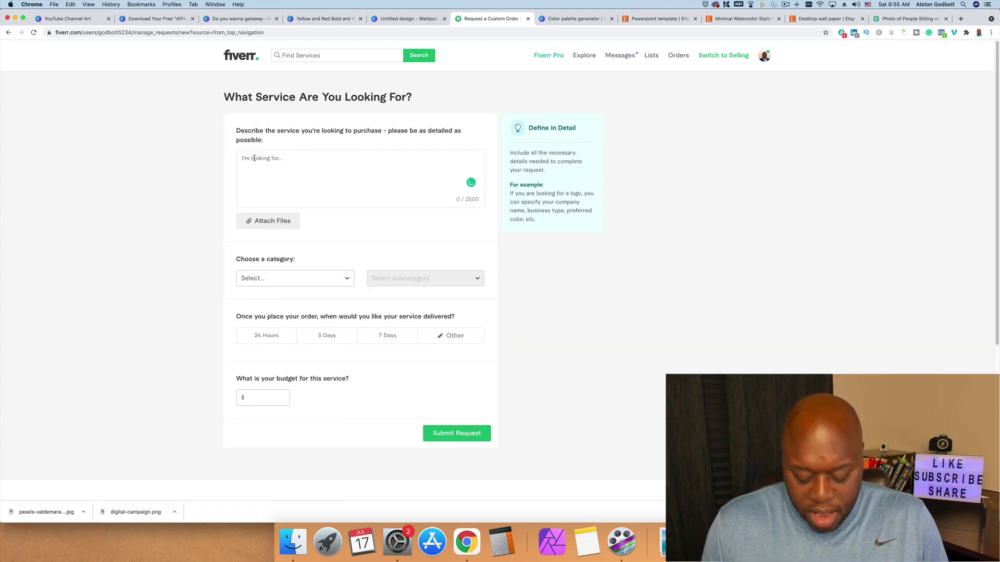
text(Someo)
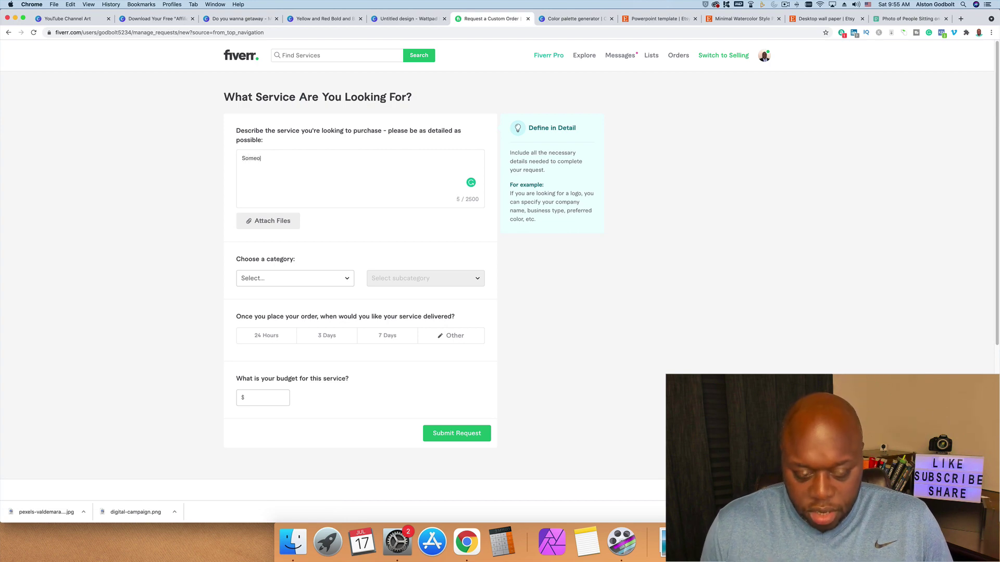
text(ne to create )
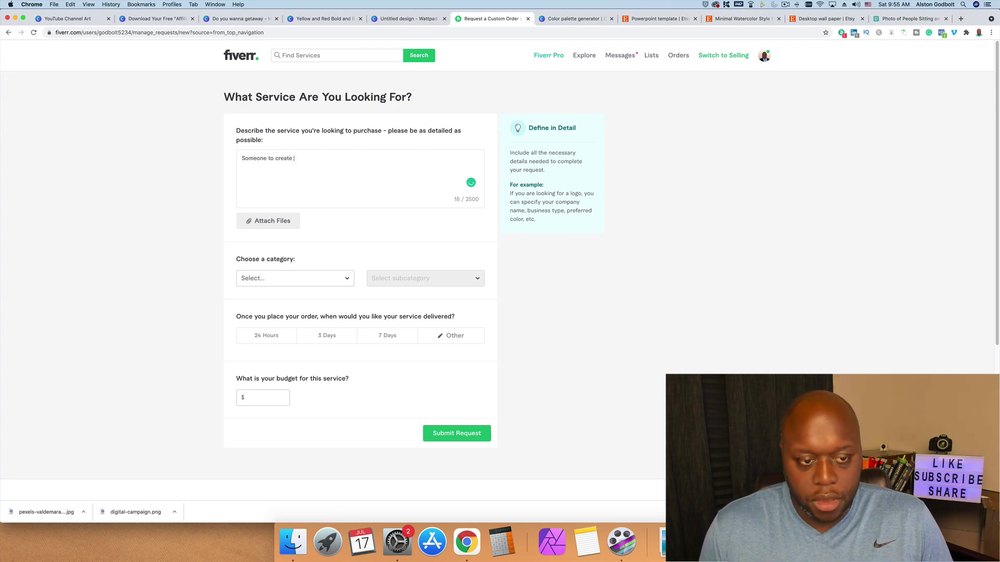
text(a logo)
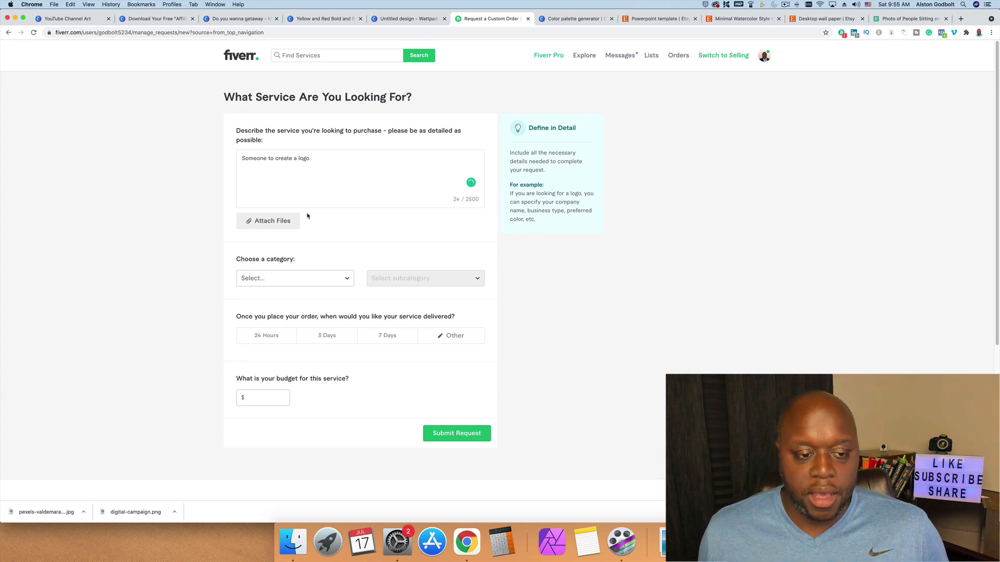
Set the request category to Programming & Tech with the WordPress subcategory
click(294, 279)
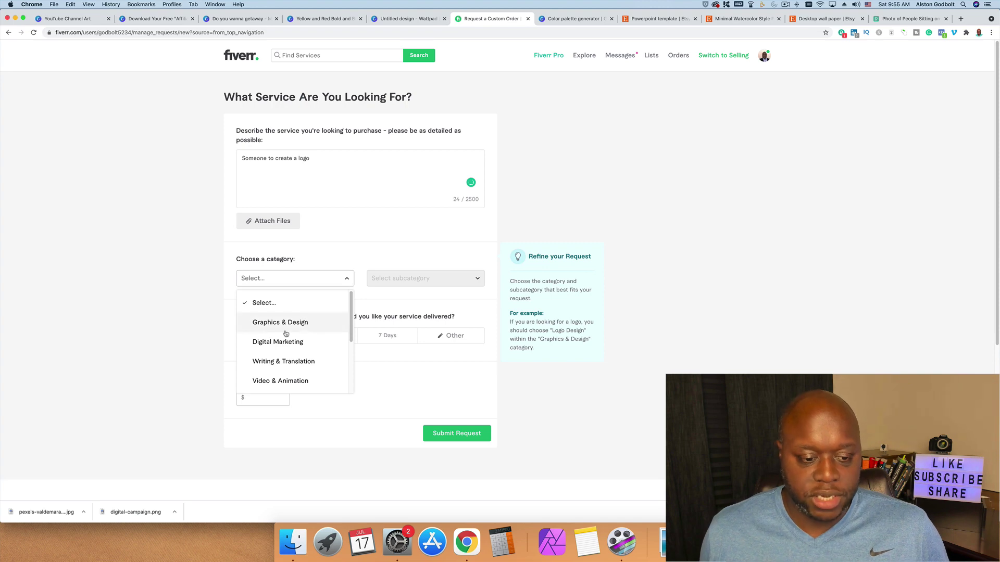
scroll(285, 339, down, 5)
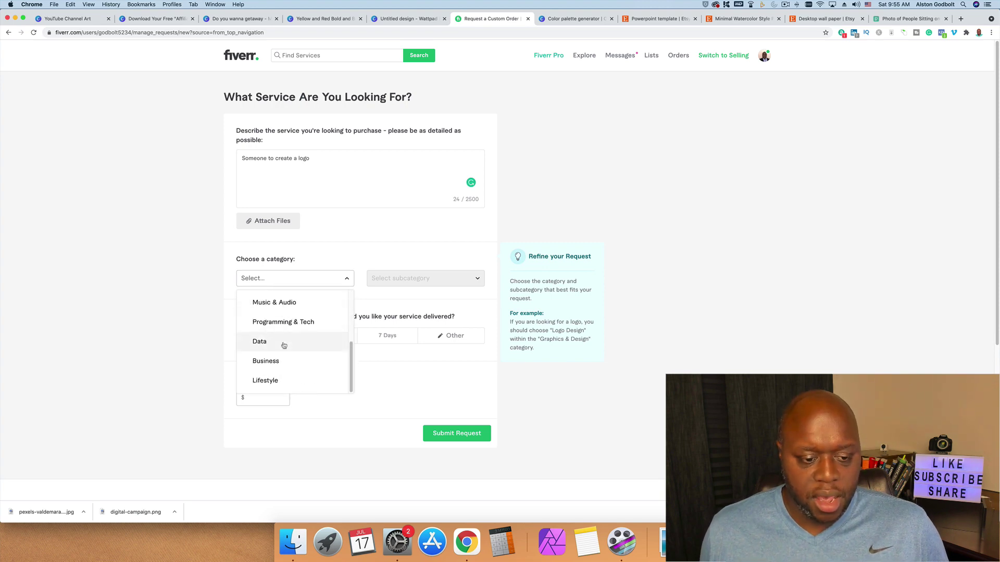
click(308, 323)
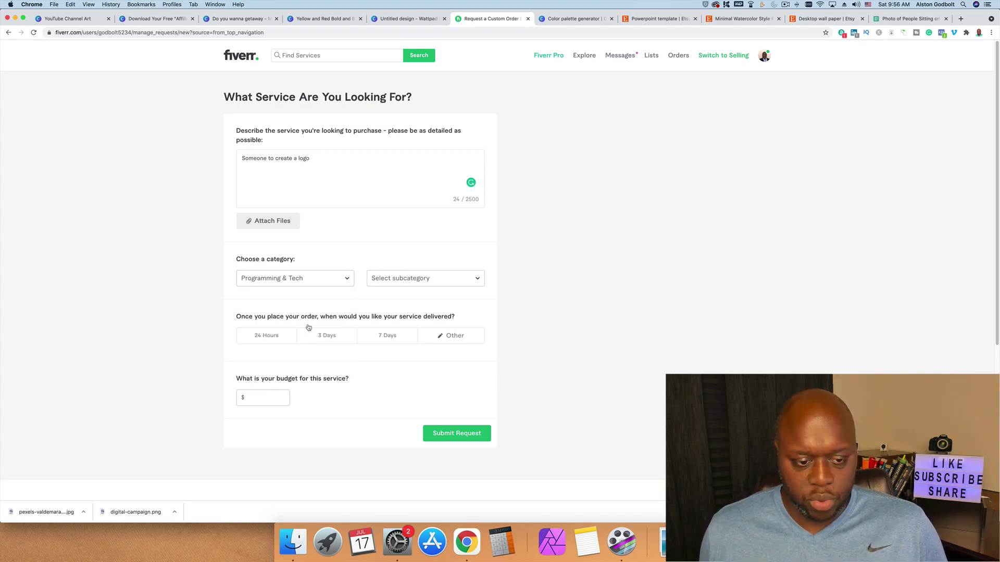
click(424, 281)
scroll(432, 346, down, 1)
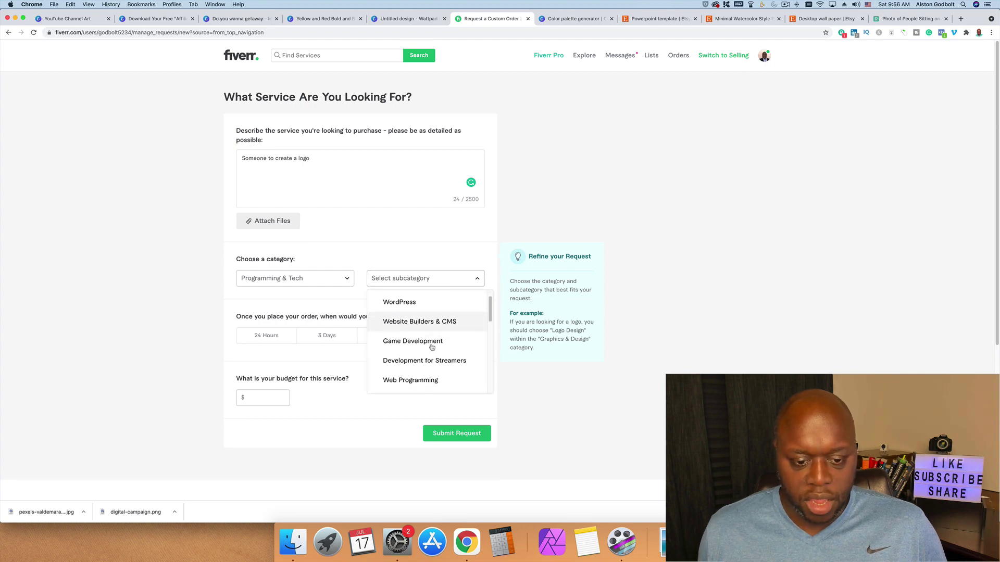
scroll(432, 347, up, 1)
click(431, 314)
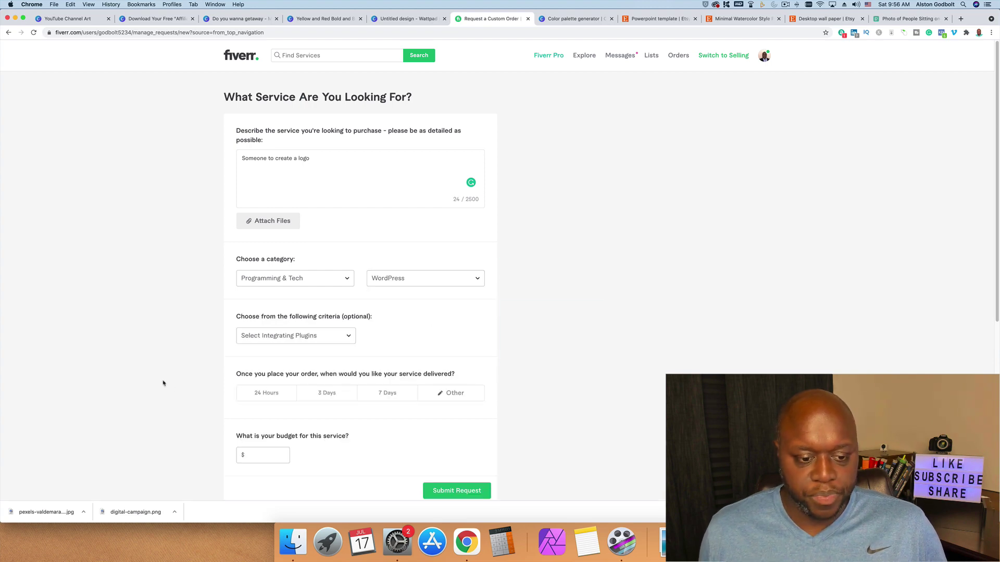
Choose 7 Days delivery and enter a $100 budget
scroll(276, 394, down, 1)
scroll(276, 394, down, 1)
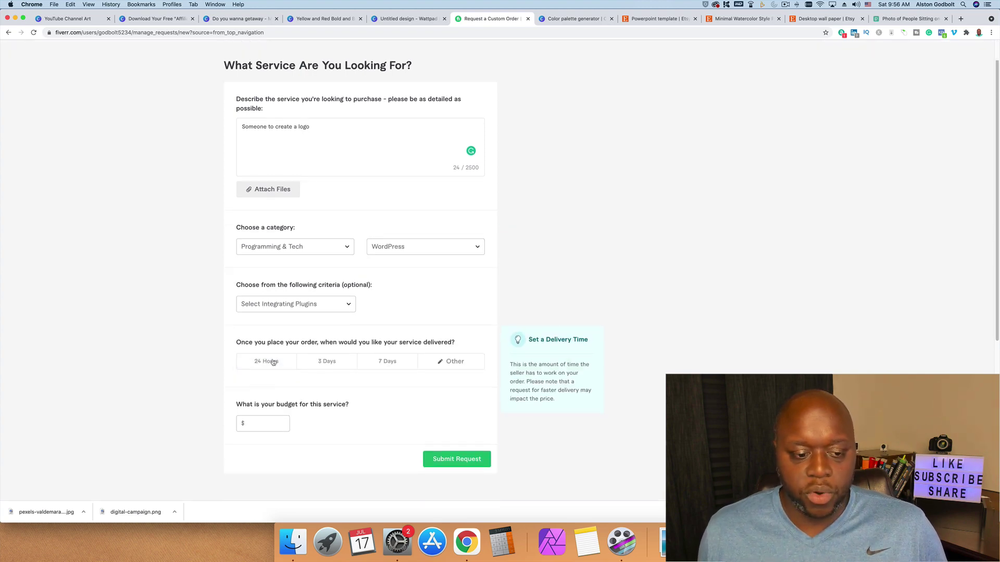
click(383, 366)
click(271, 422)
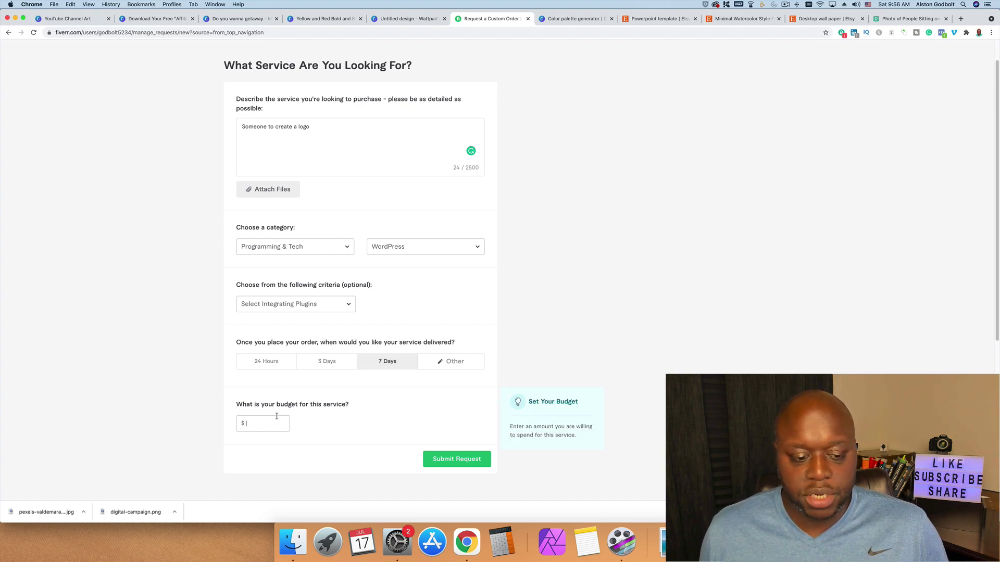
text(100)
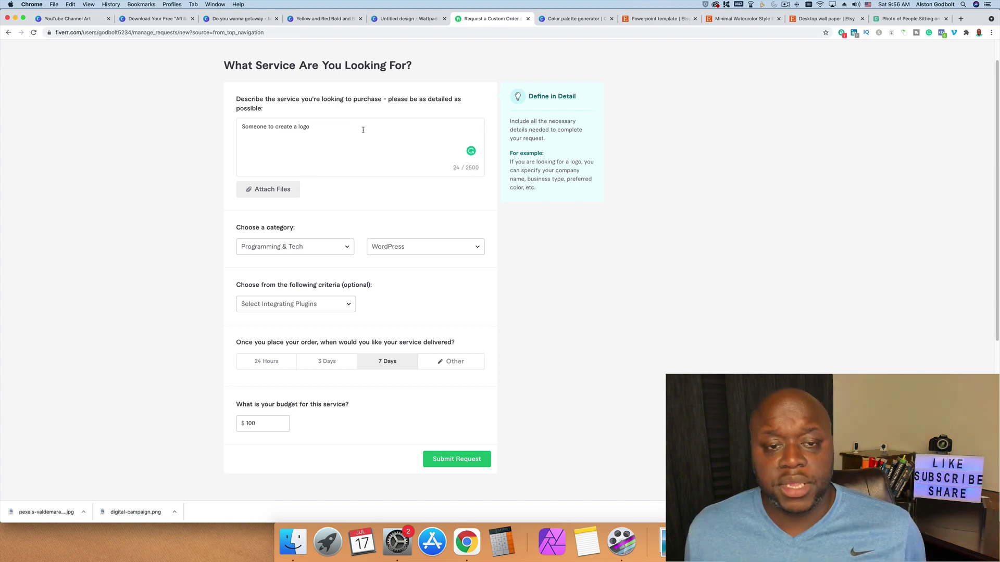
scroll(525, 349, up, 1)
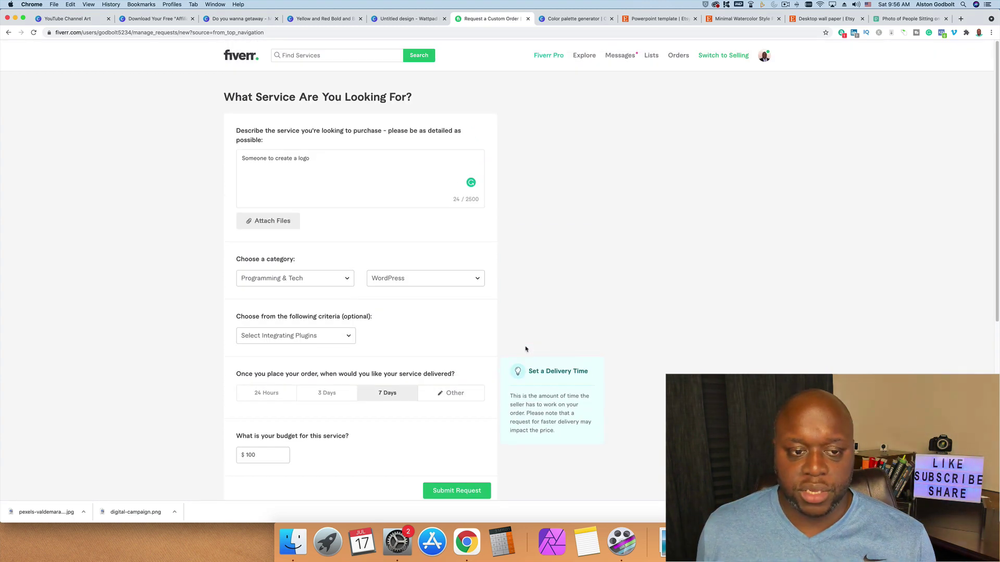
Replace the description with the WordPress developer custom-changes request, asking sellers to respond with a table
drag(317, 162, 241, 156)
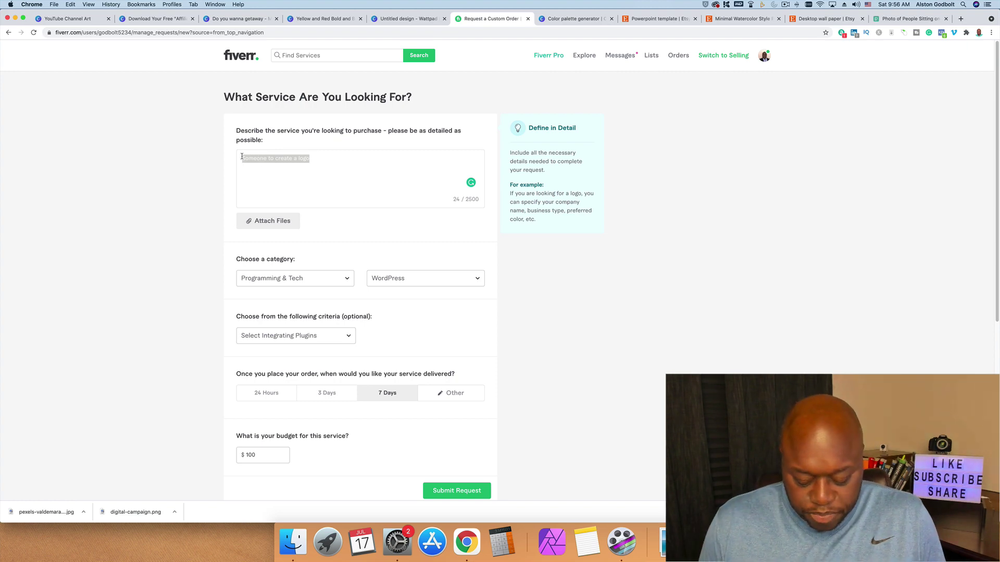
text(Wordpress )
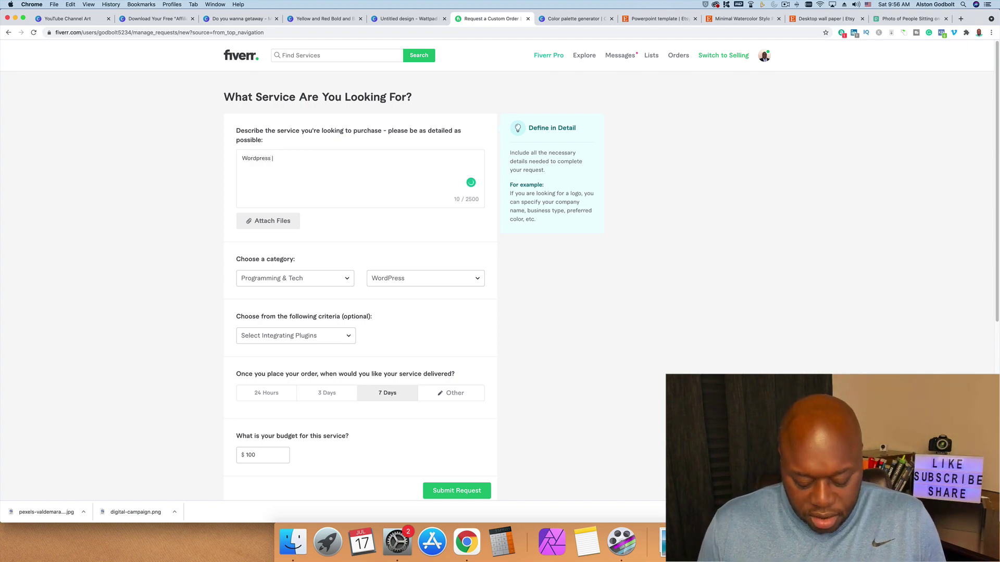
text(developer)
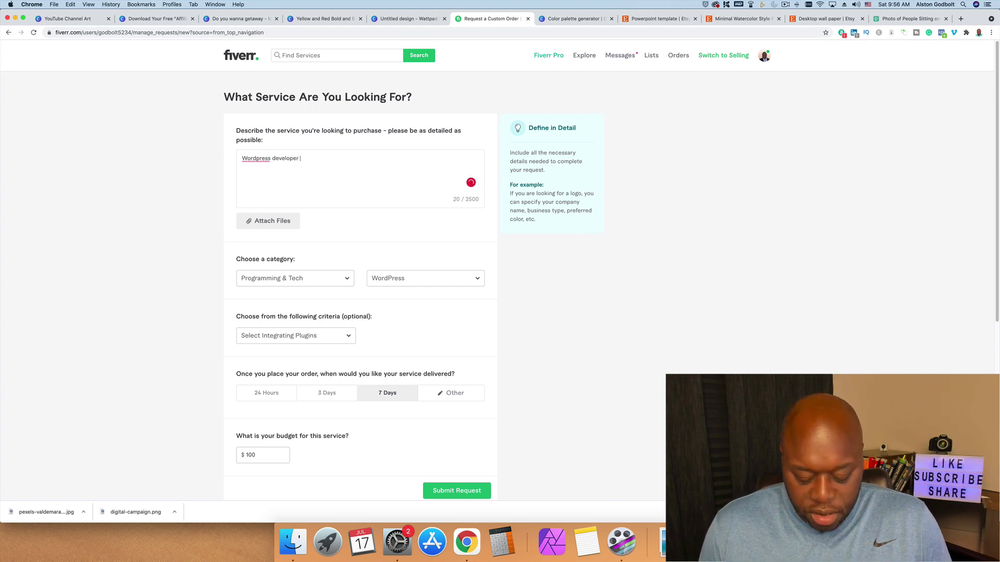
text( that can make )
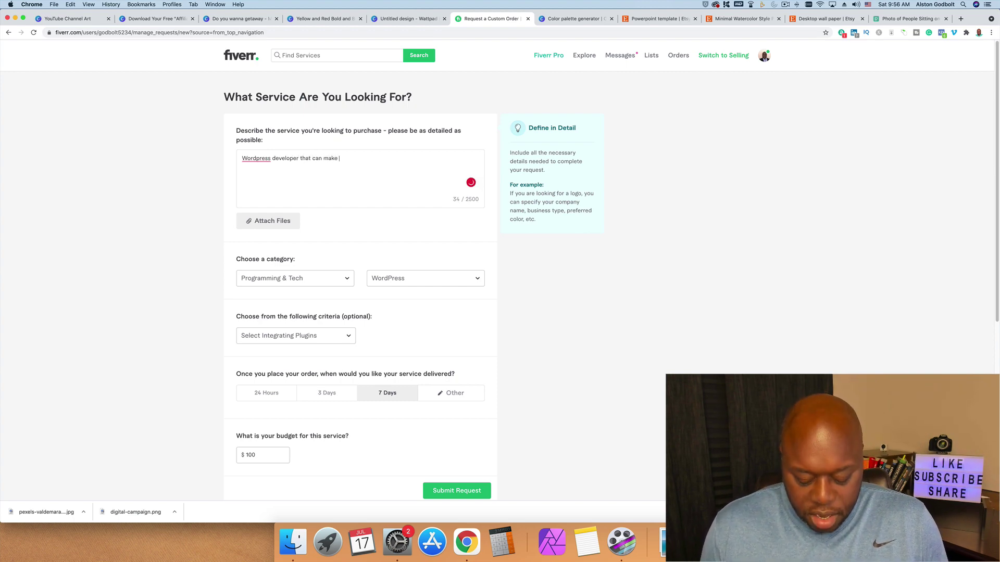
text(customer c)
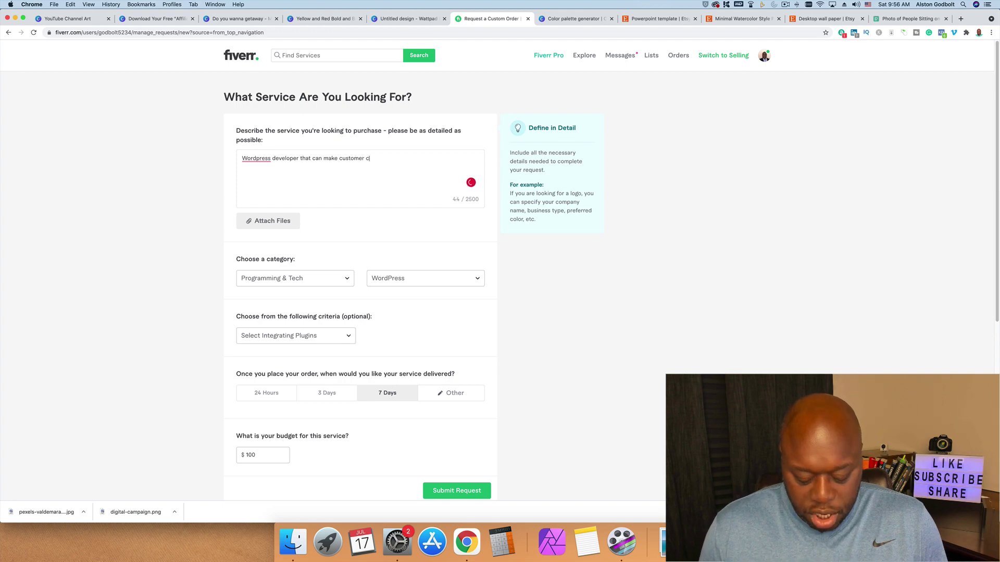
text(hanges to )
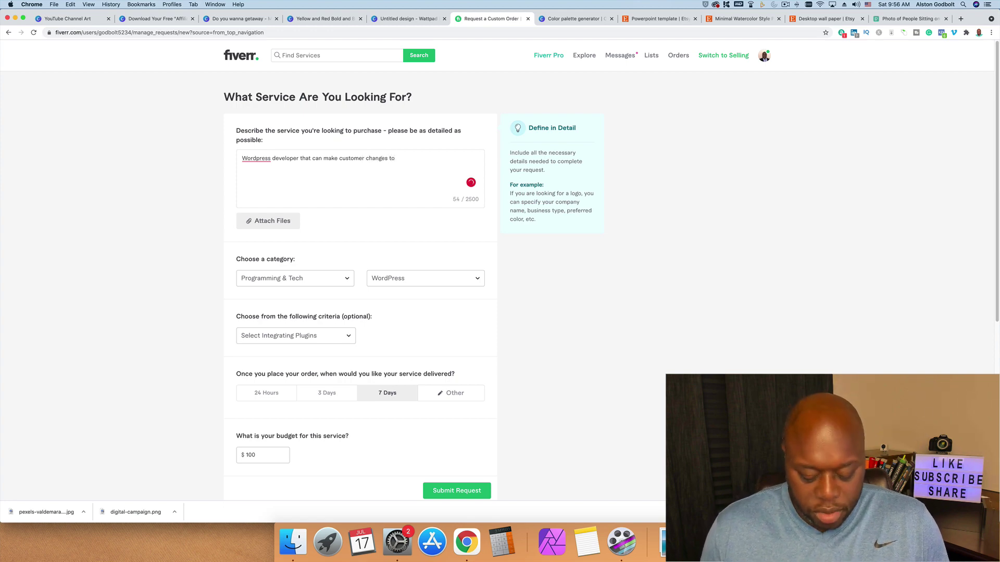
text(a cust)
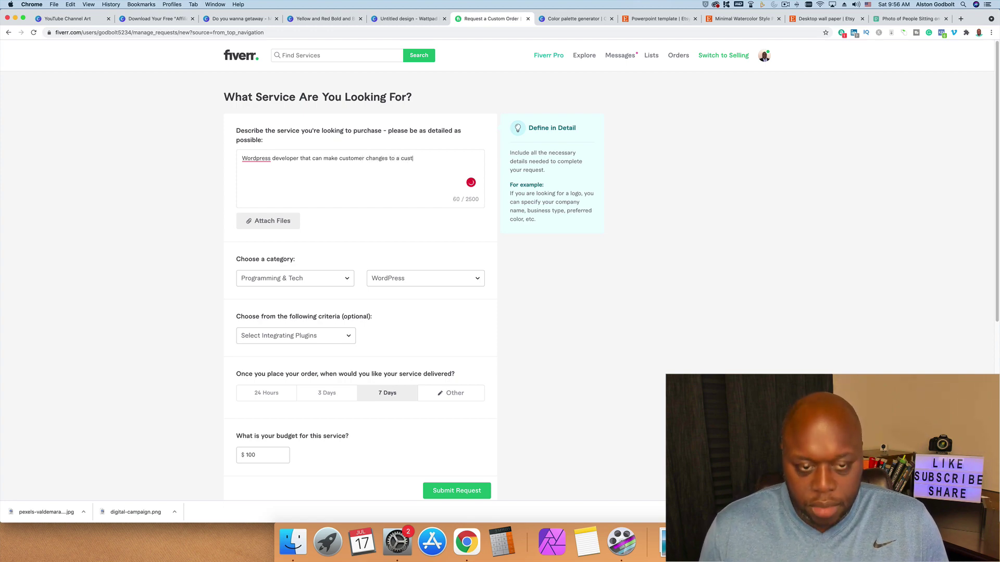
text(omer wor)
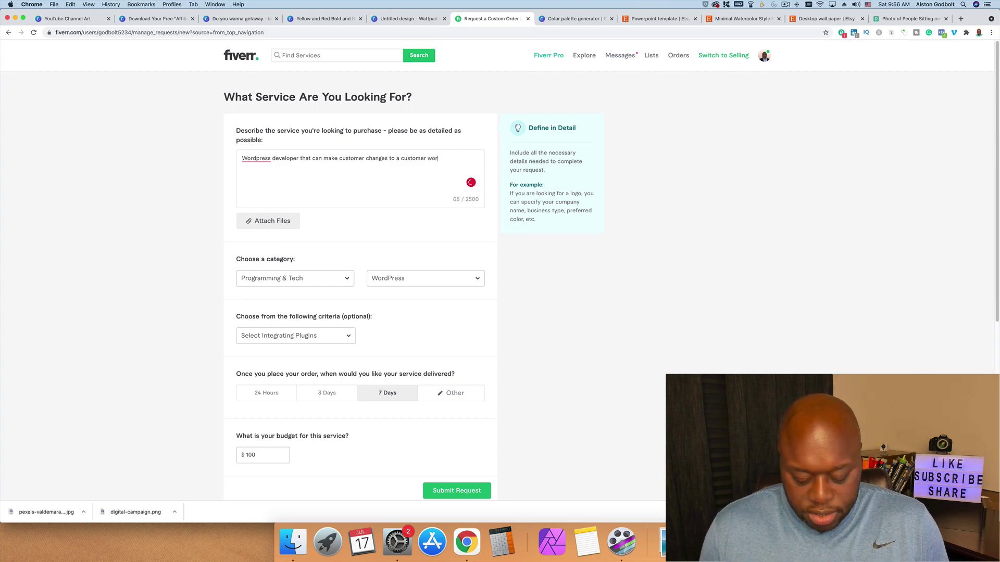
text(dpress.)
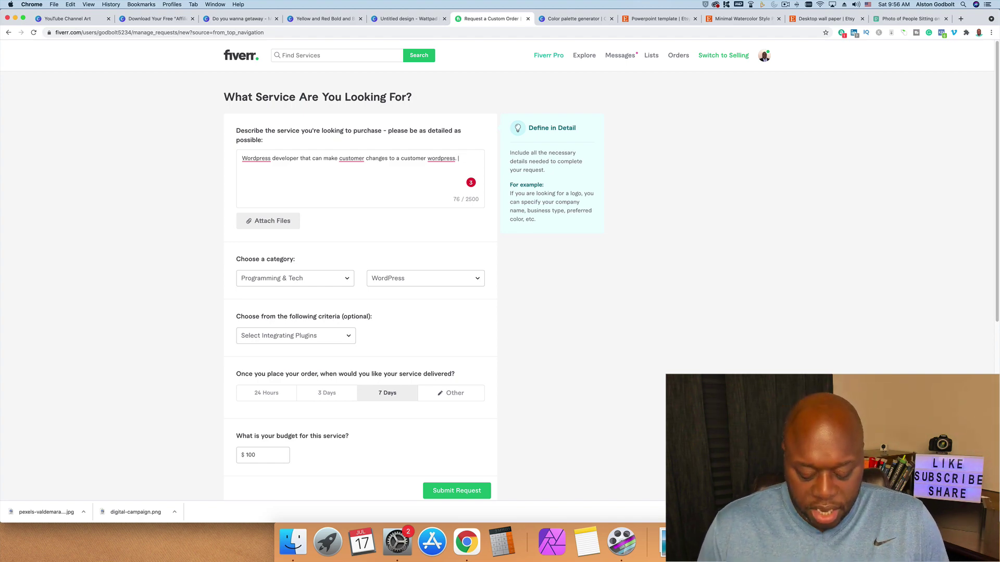
text(Please )
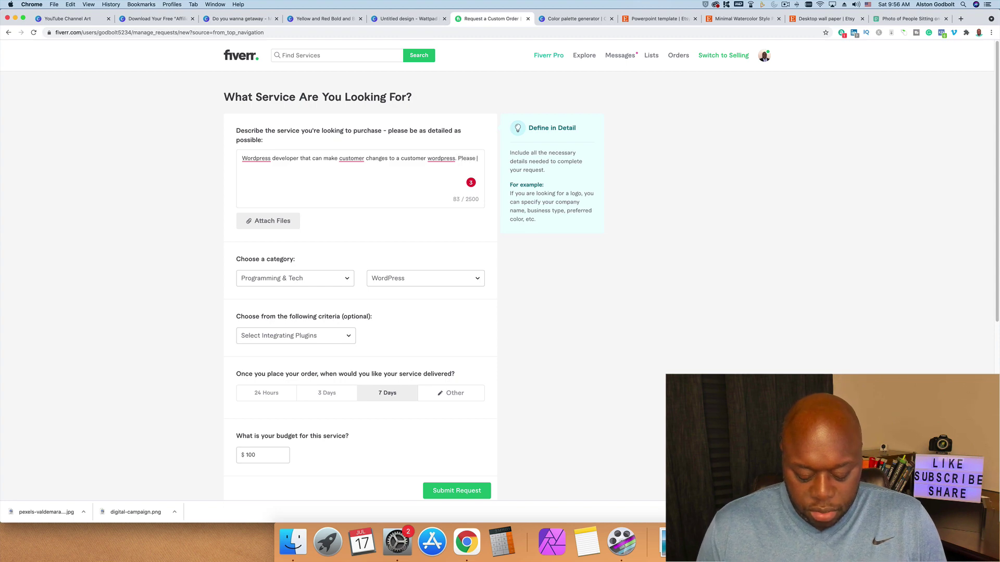
text(respond with)
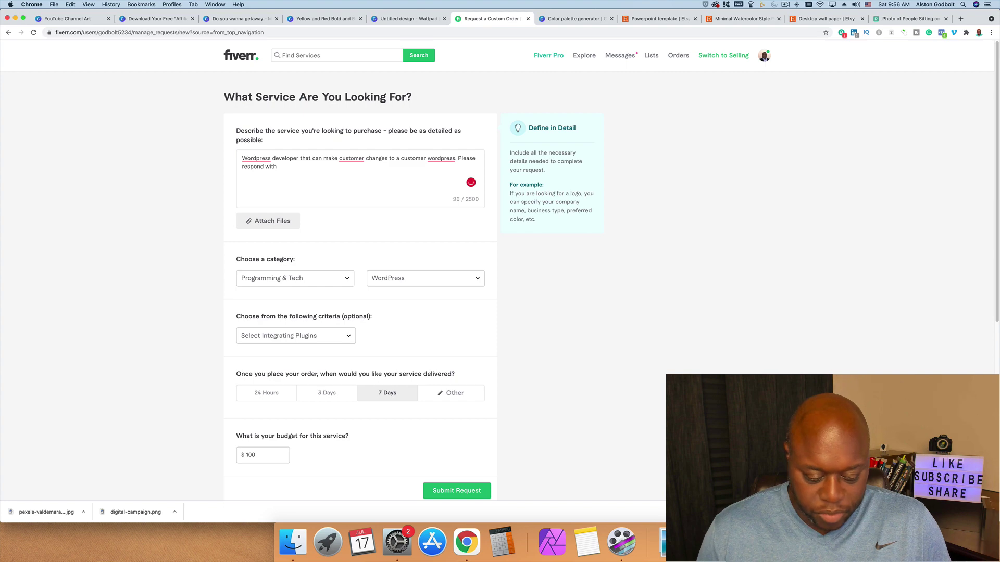
text( table)
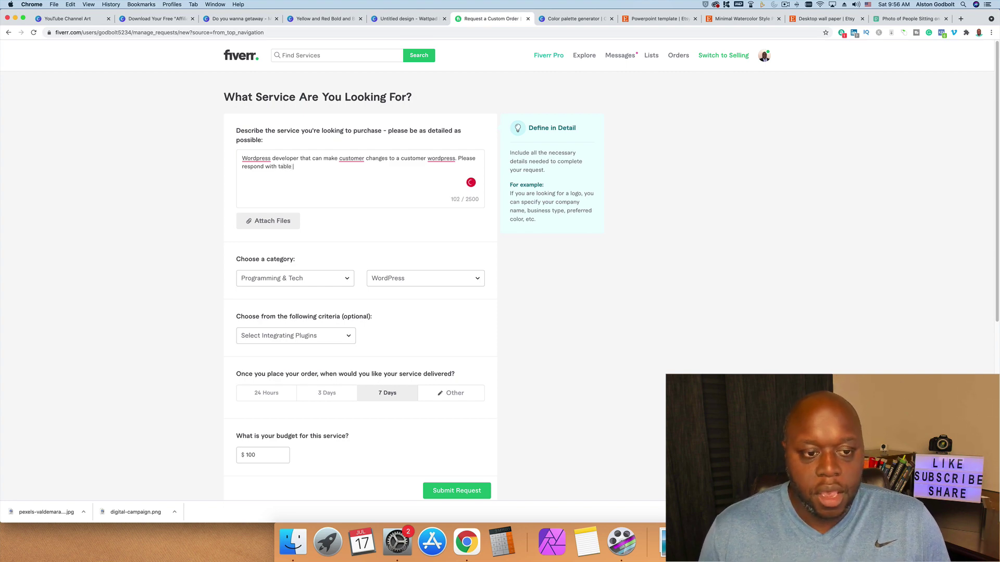
text( in )
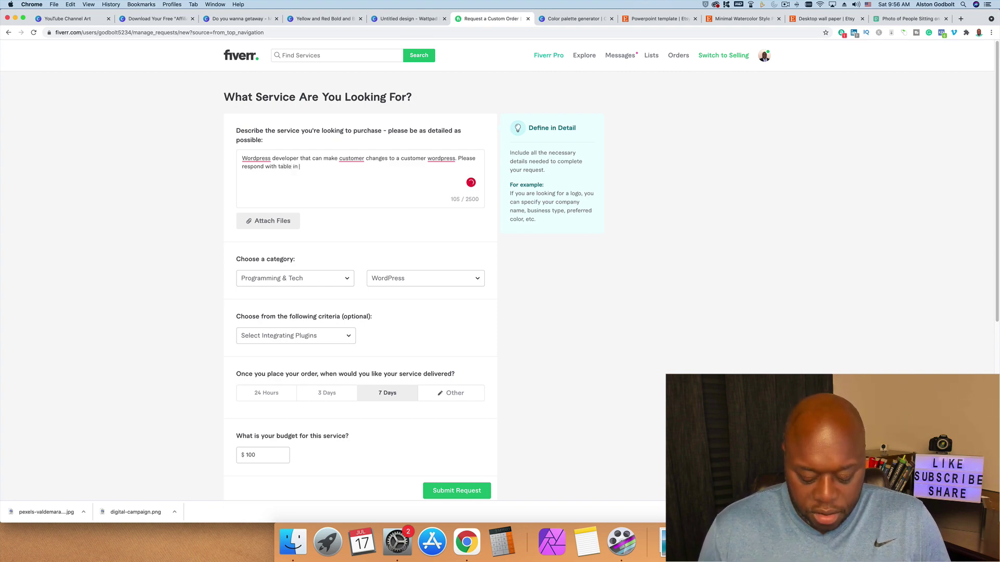
text(the first s)
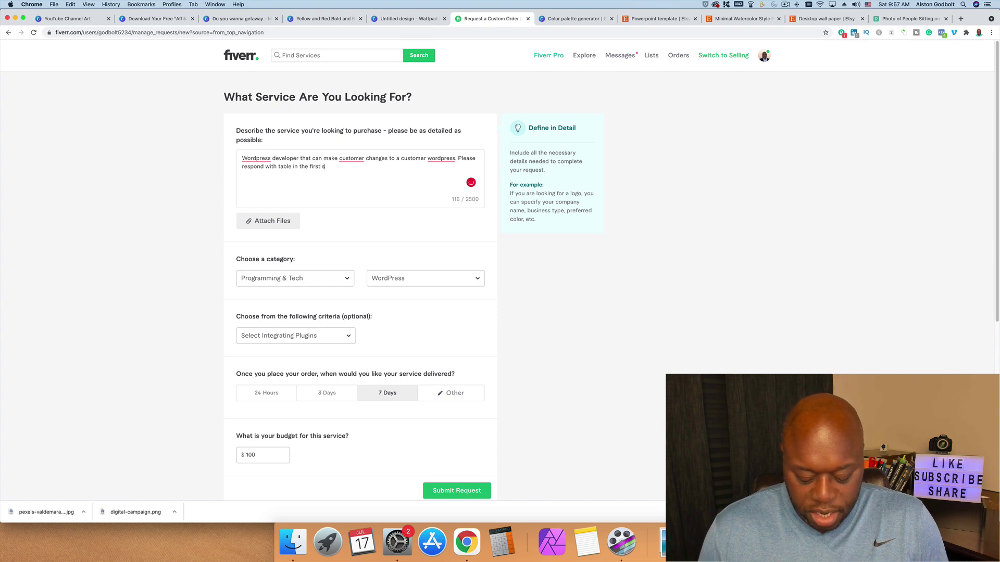
text(entnce)
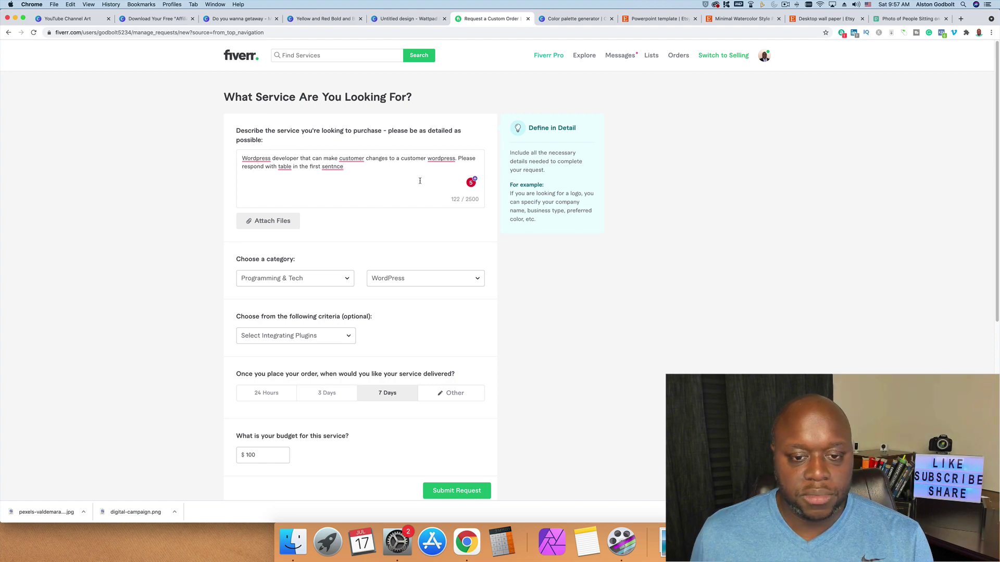
Apply Grammarly's spelling fixes, close its panel, and submit the request to see recommended gigs
click(471, 182)
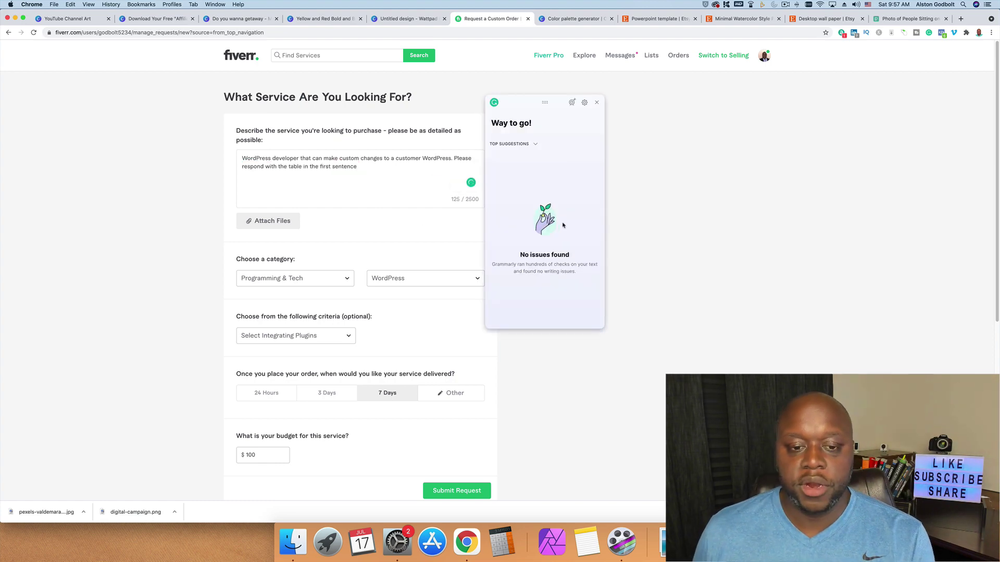
click(597, 102)
scroll(456, 368, down, 1)
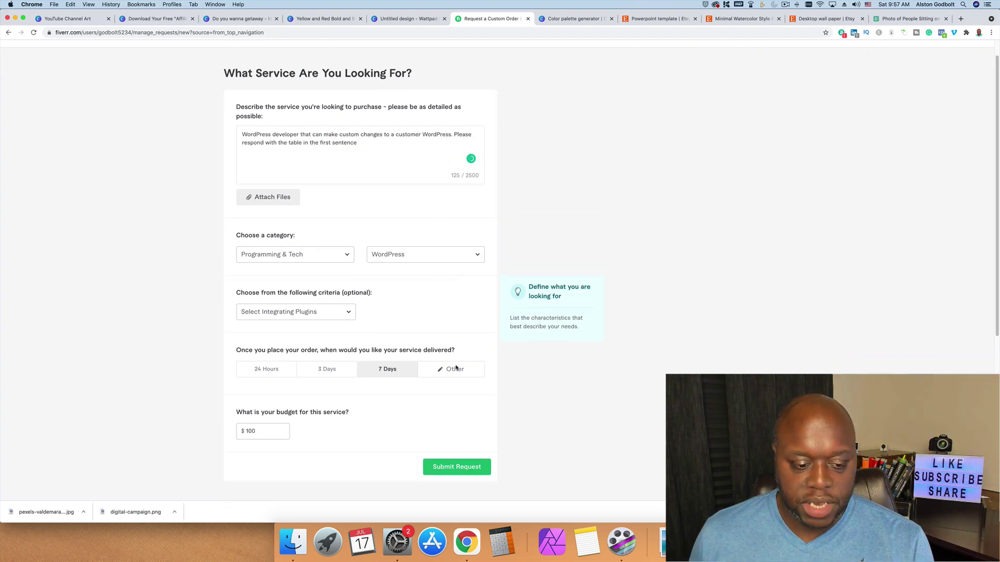
click(450, 471)
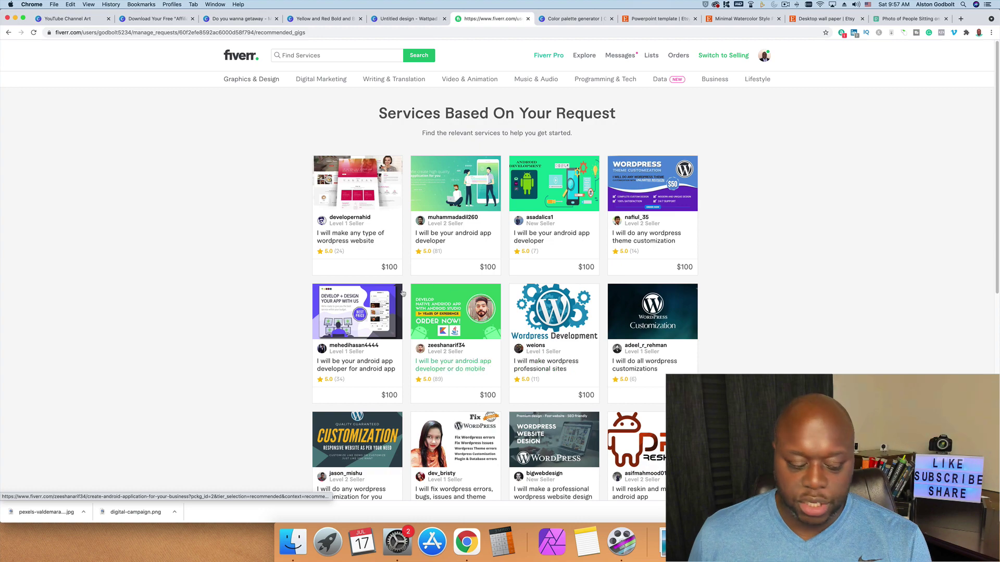
scroll(352, 401, down, 5)
scroll(353, 294, up, 5)
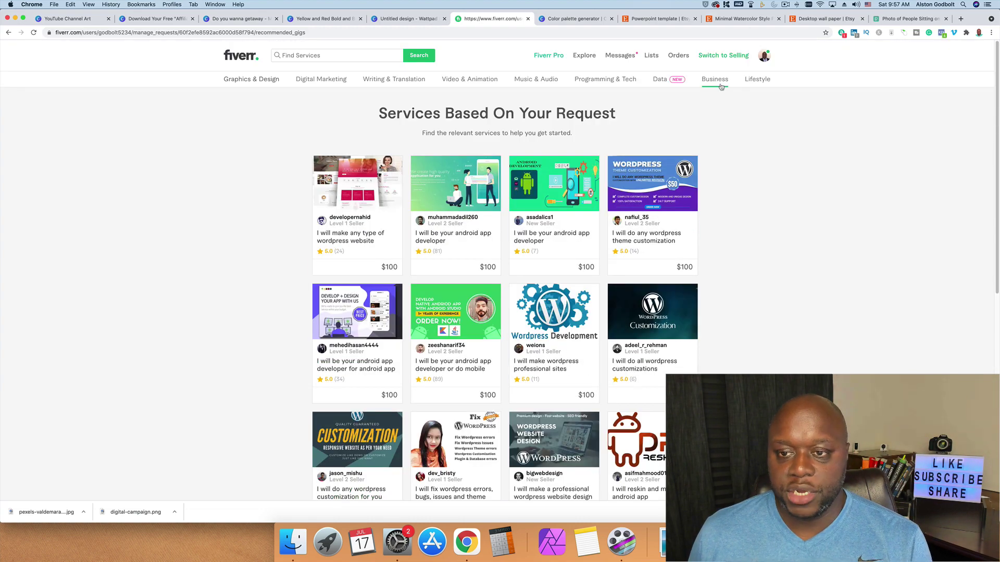
Switch to selling, look over Buyer Requests, then open the Gigs page with six active gigs
click(723, 56)
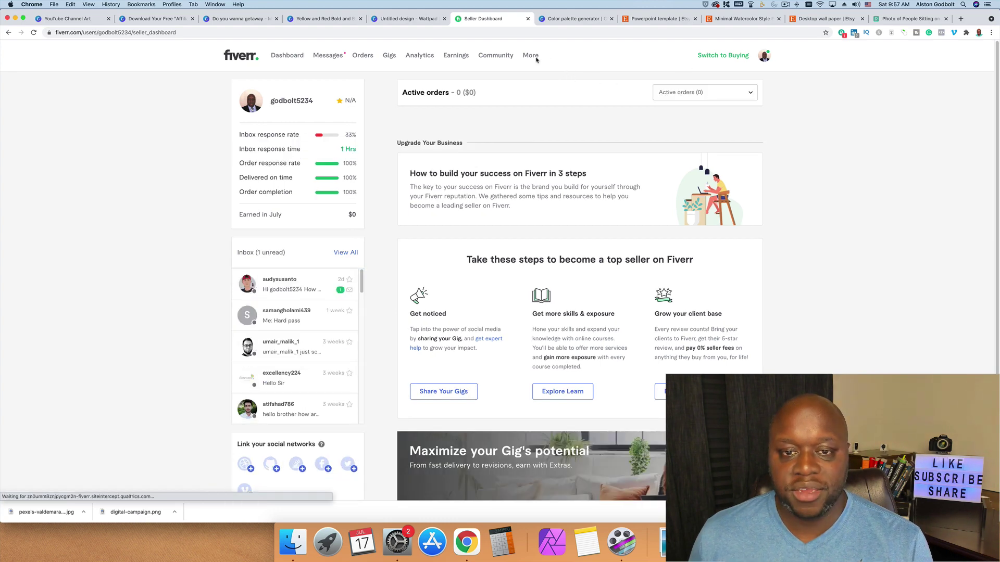
click(535, 78)
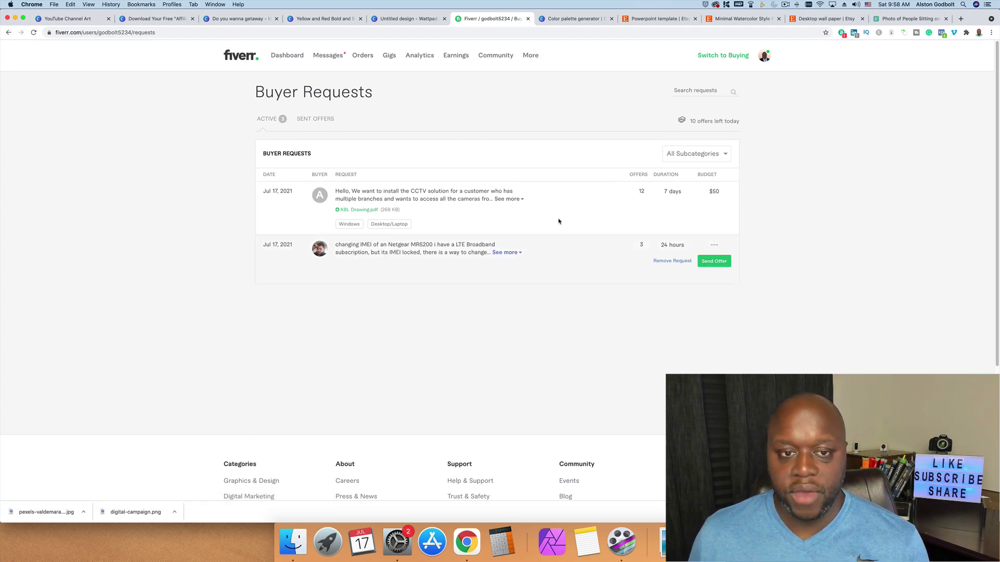
click(389, 55)
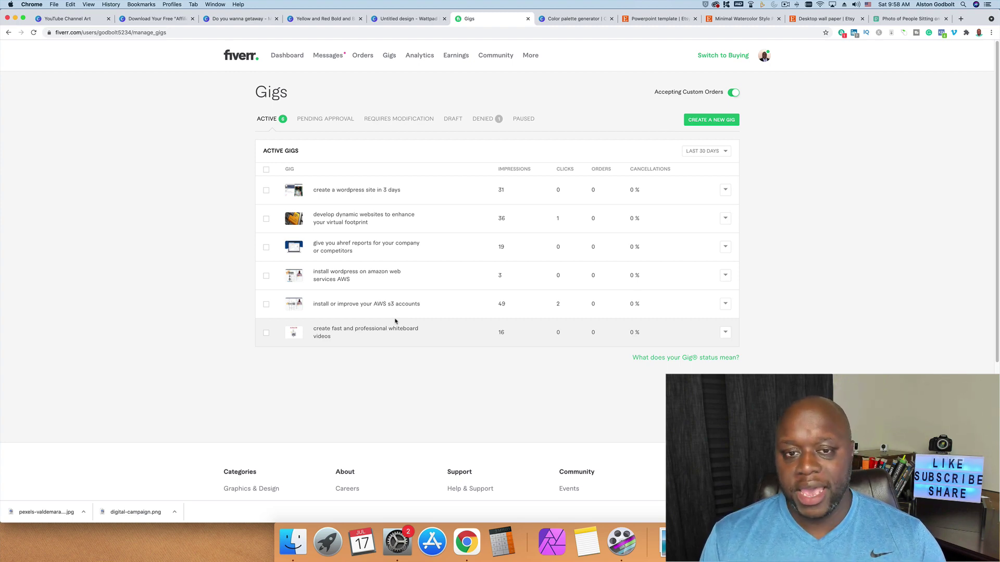
click(539, 58)
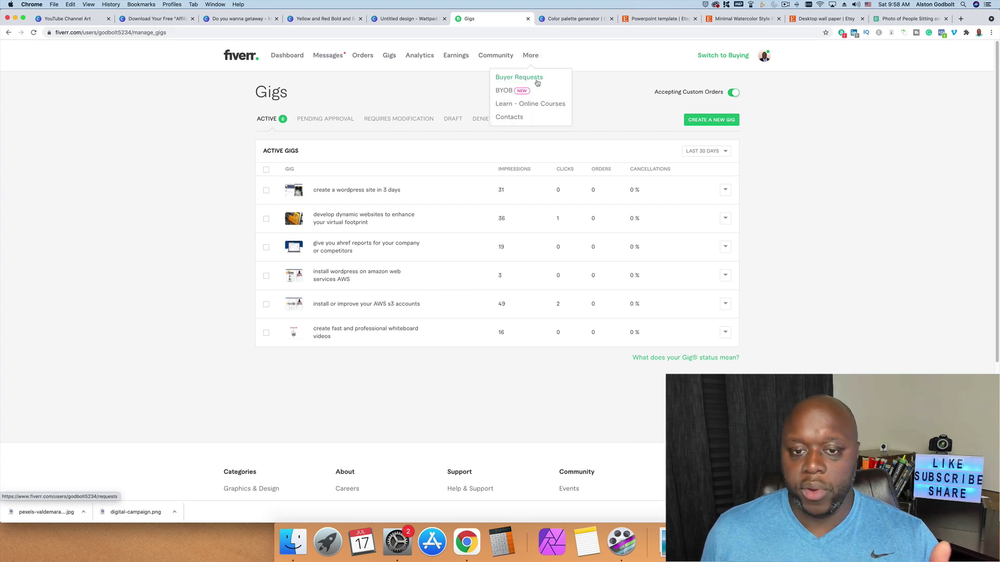